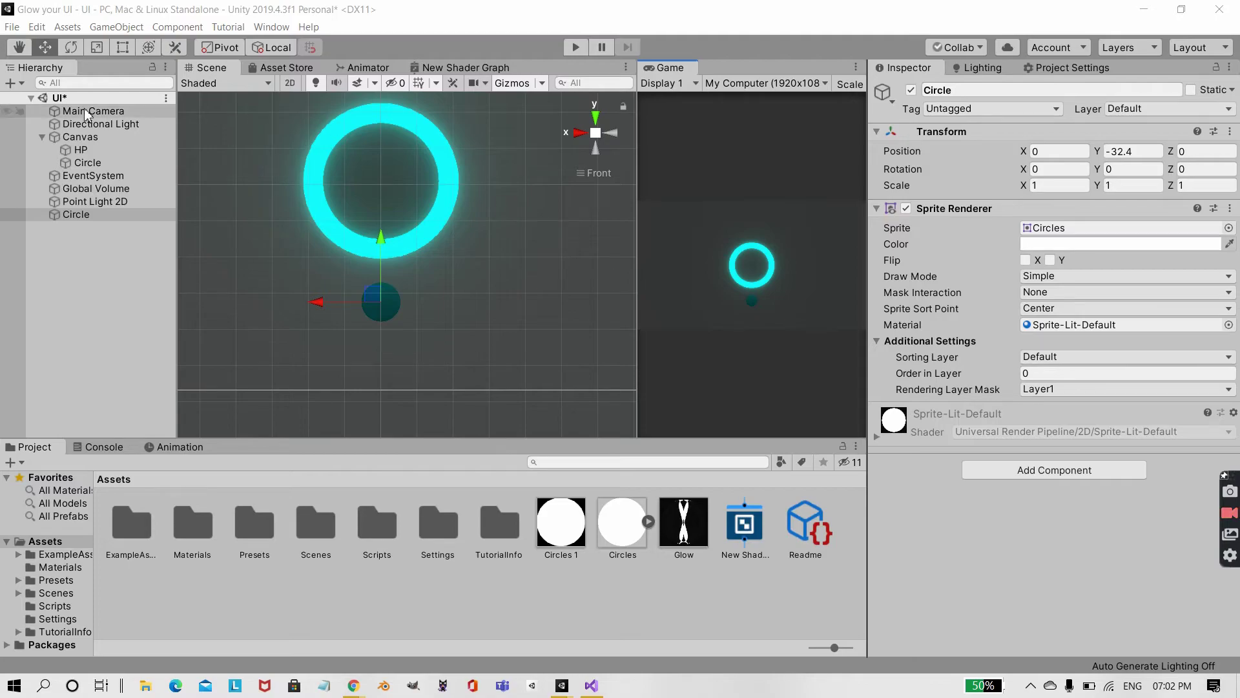
Step: Review Main Camera, Canvas, HP, Circle and EventSystem, ending on Global Volume's Bloom (threshold 1, intensity 0.4)
click(86, 112)
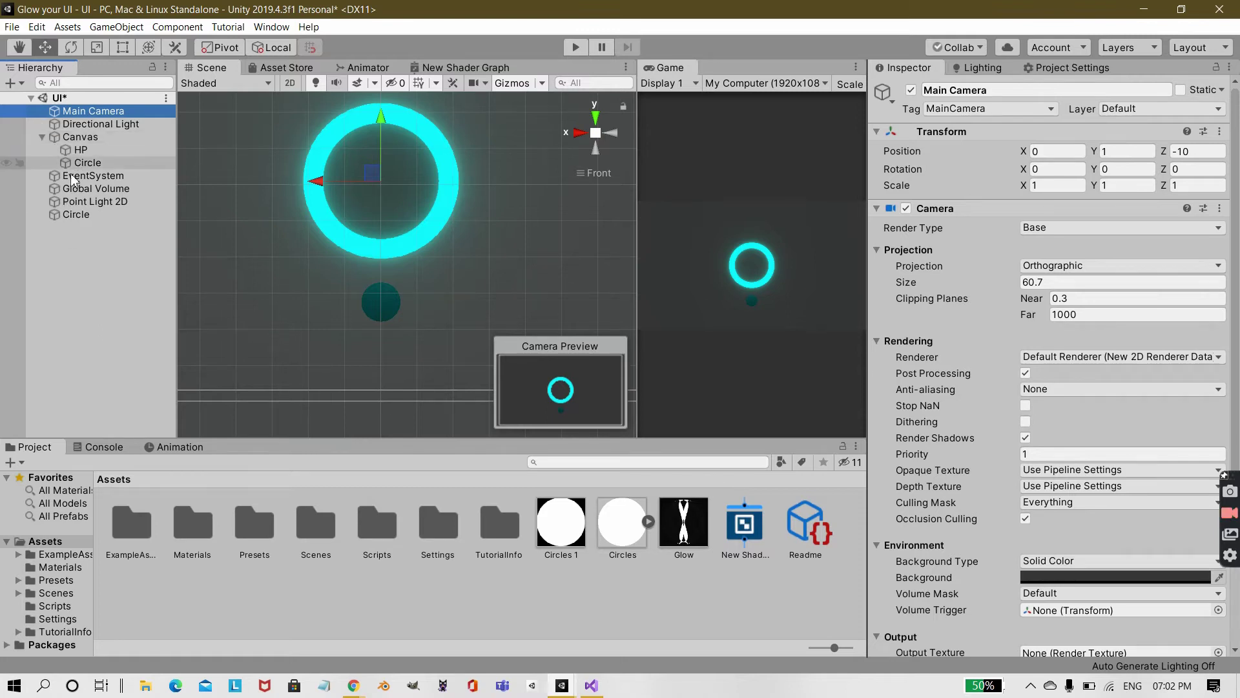
click(81, 137)
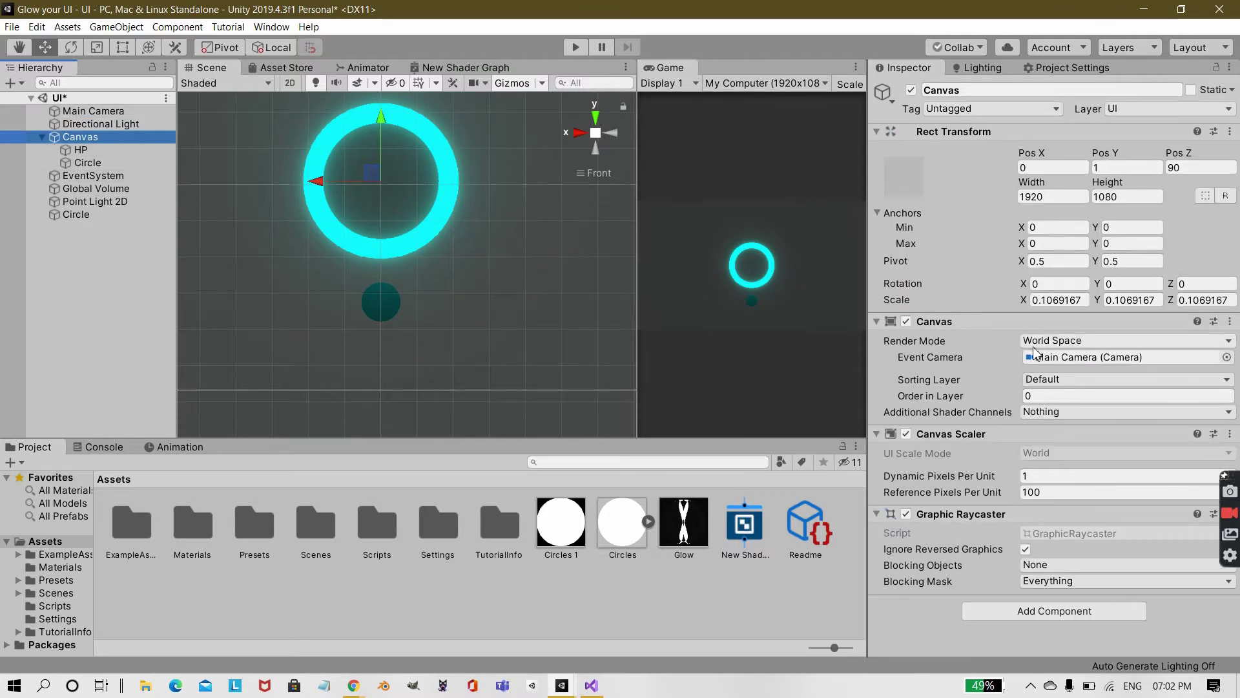
click(107, 151)
click(93, 162)
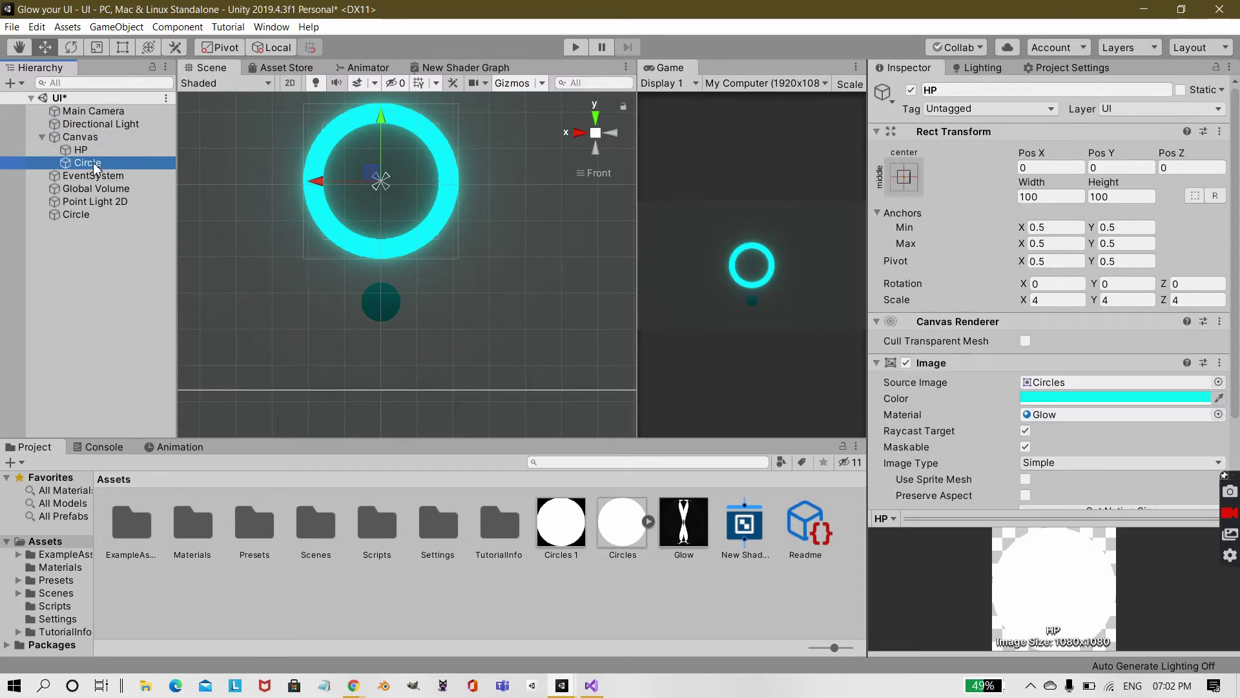
click(94, 176)
click(96, 189)
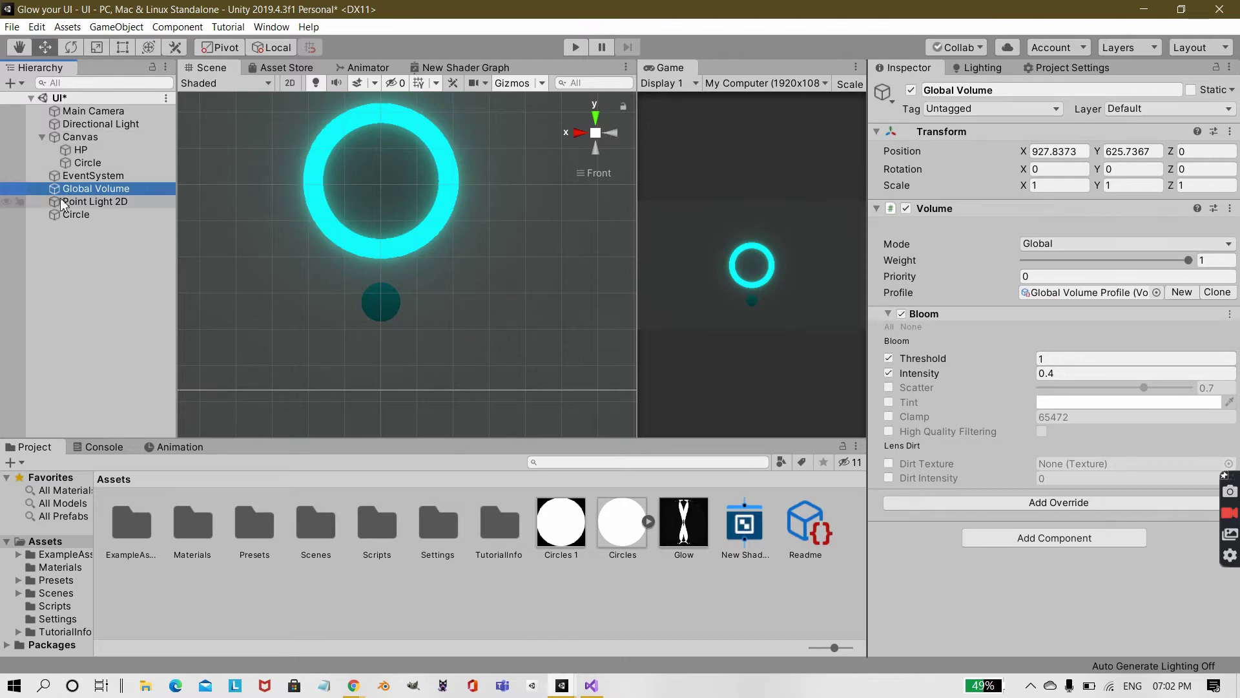
Step: Inspect the cyan Point Light 2D and pan the Scene to see its radius around the dark circle
click(91, 201)
scroll(541, 212, down, 4)
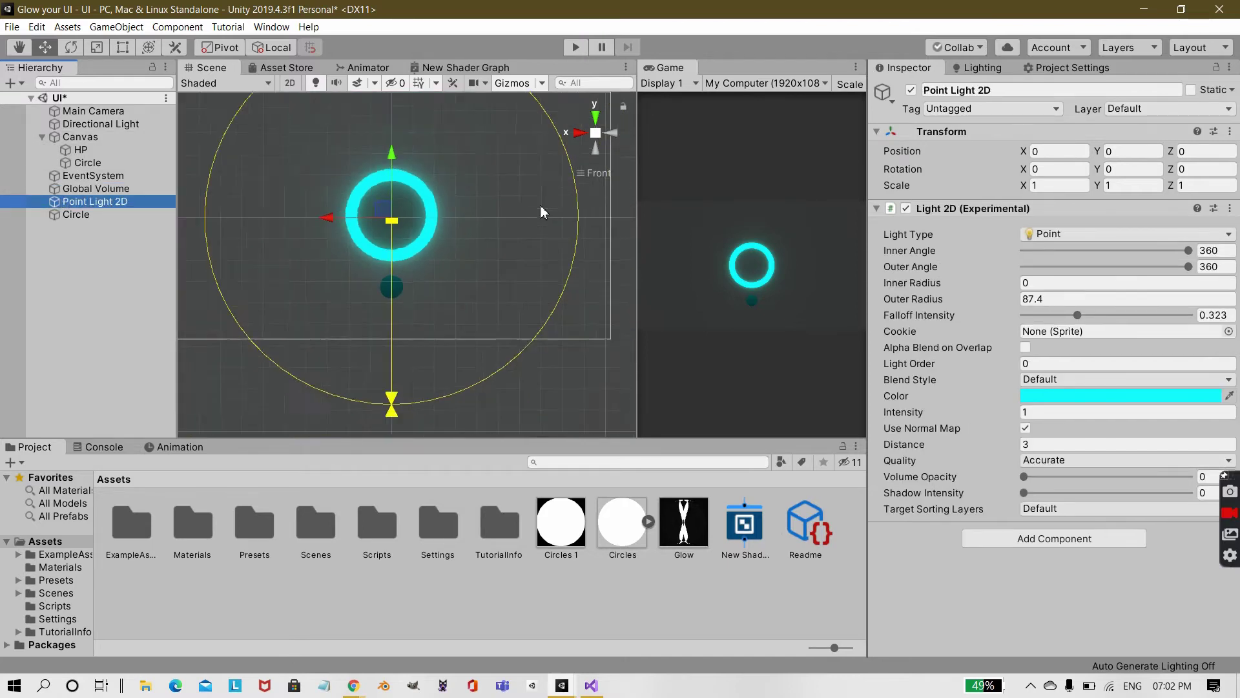
middle_drag(394, 288, 391, 311)
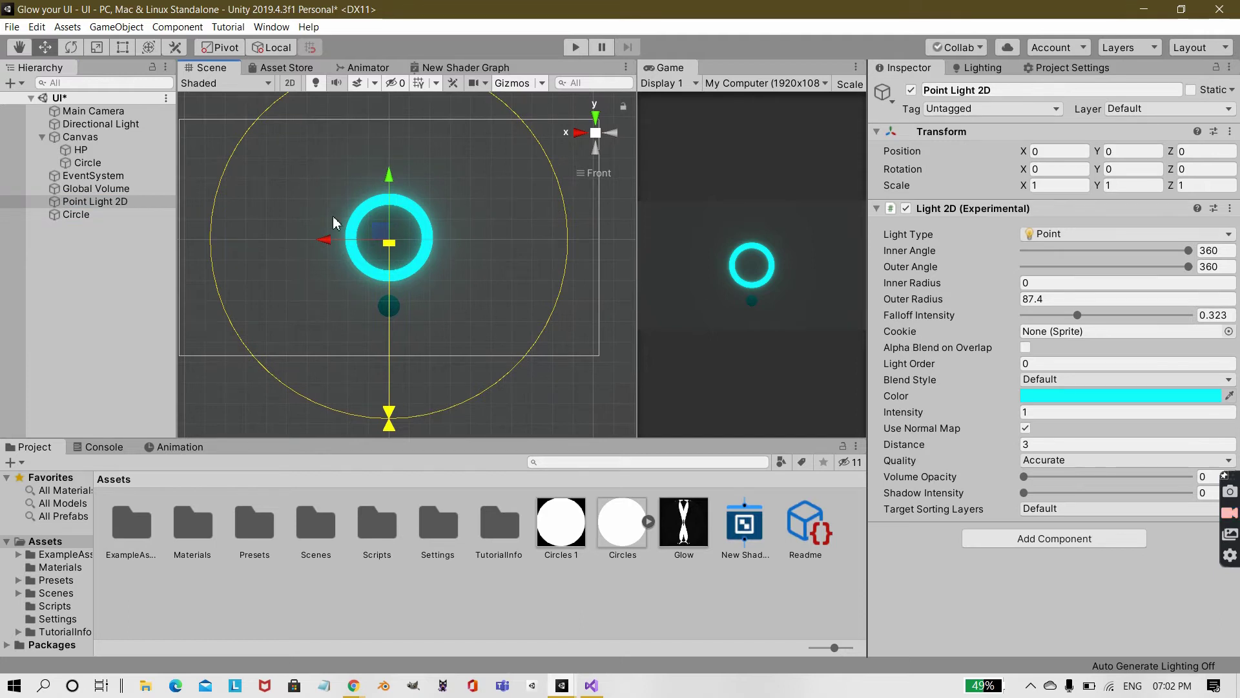
scroll(382, 324, up, 4)
middle_drag(382, 323, 437, 259)
scroll(436, 259, down, 2)
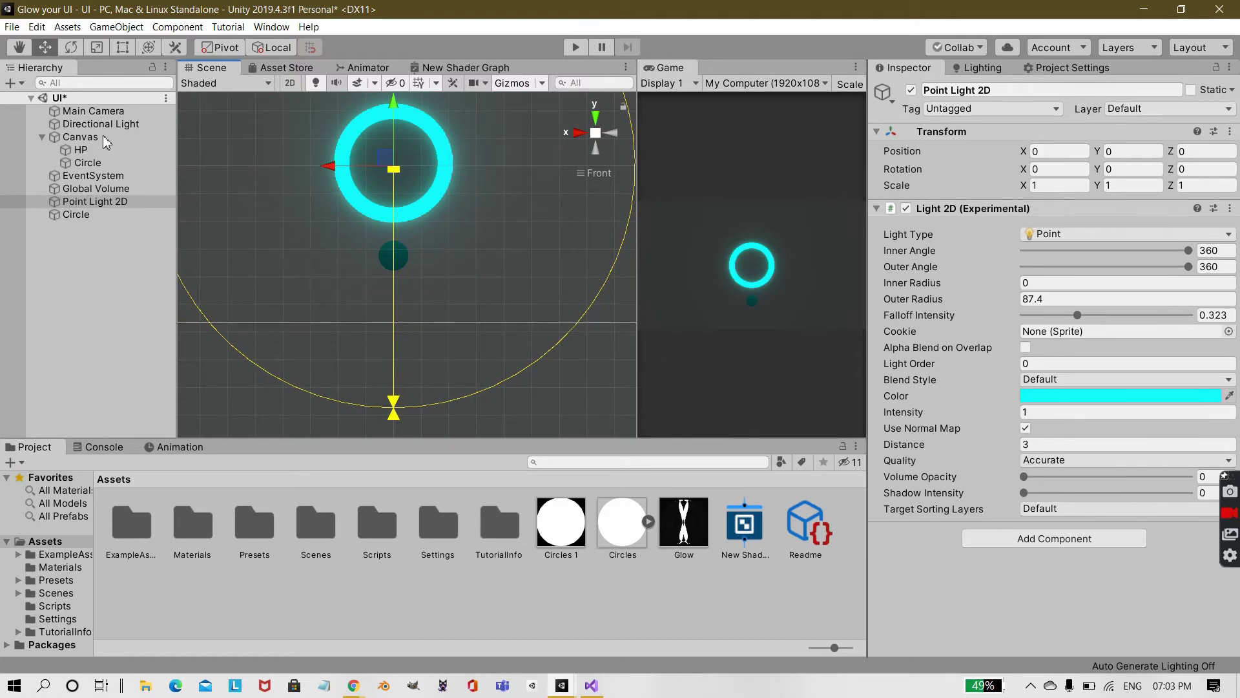
Step: Show the root Circle's Circles sprite with the Sprite-Lit-Default material
click(87, 214)
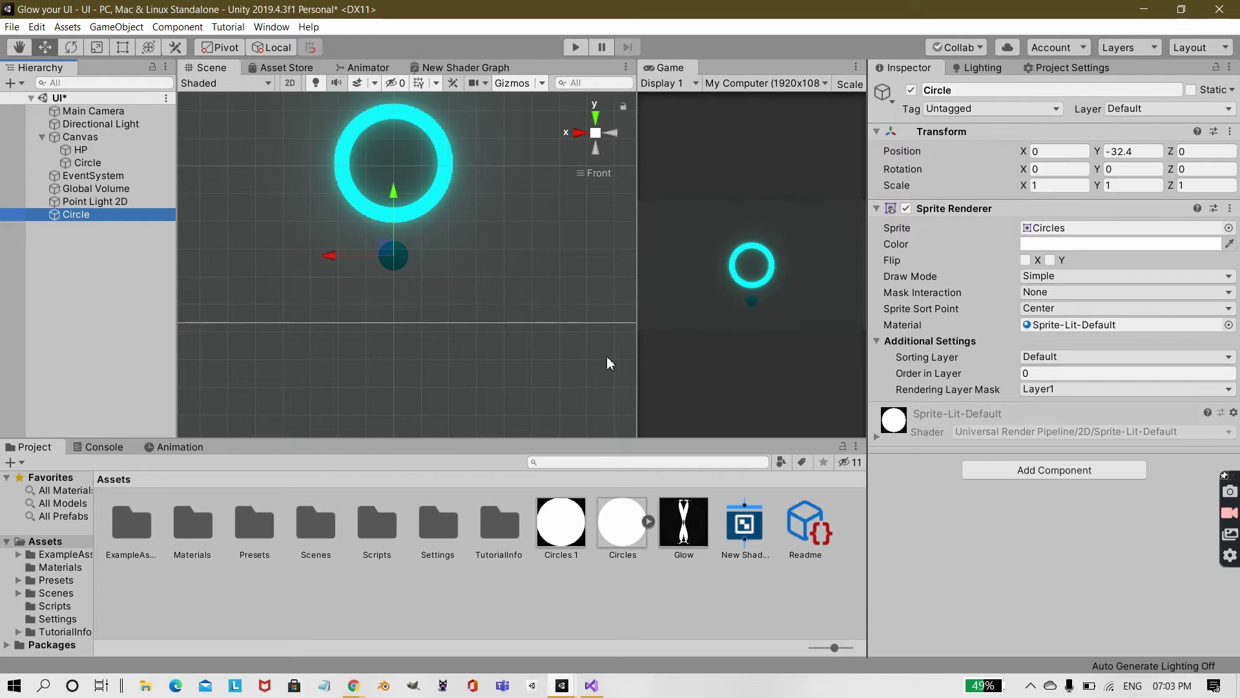
scroll(385, 308, up, 3)
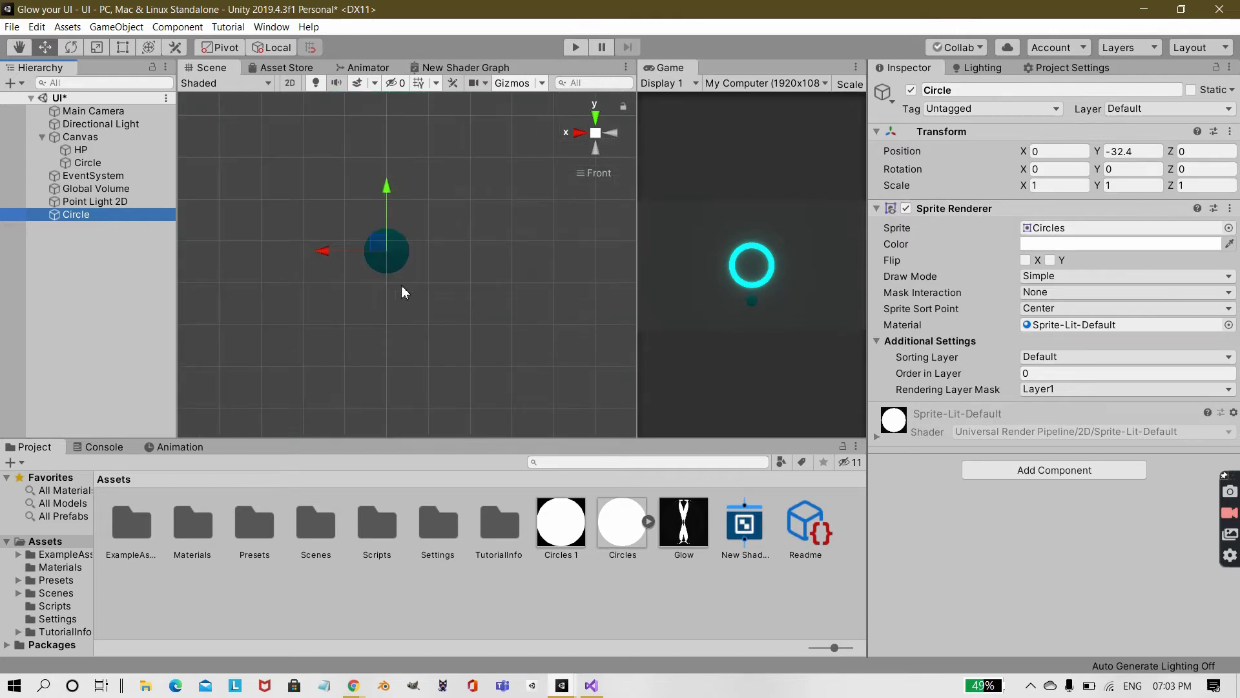
scroll(420, 277, down, 1)
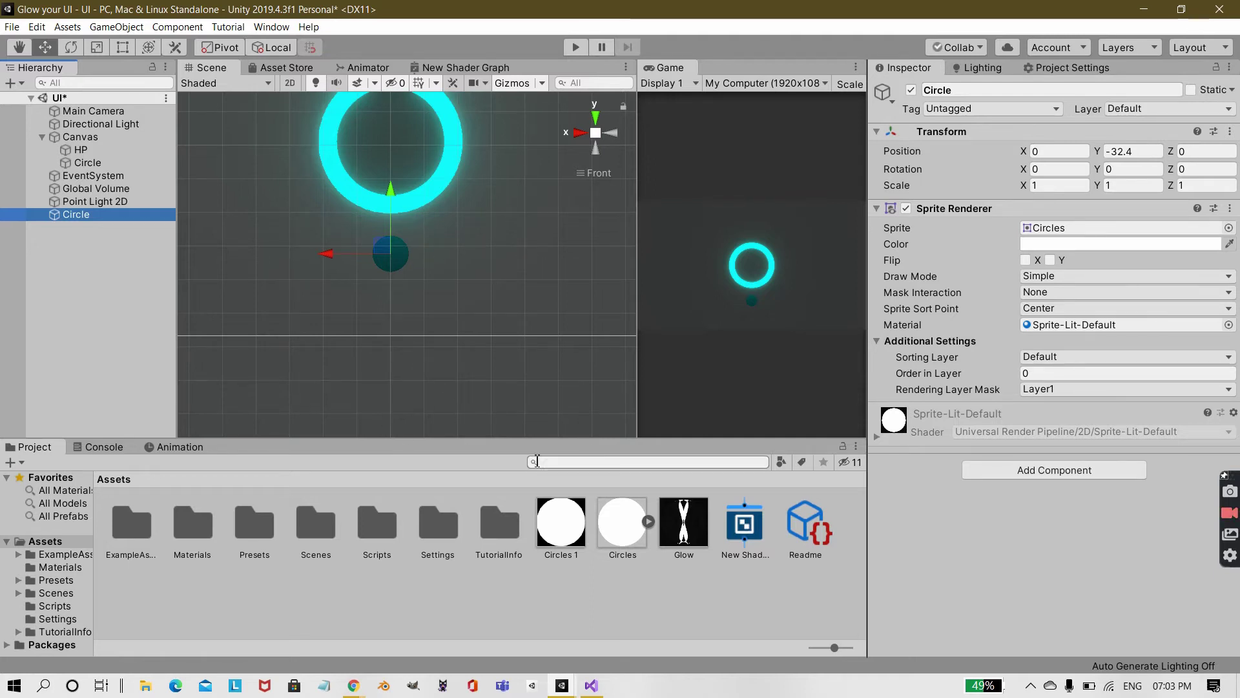
Step: Compare the Circles and Circles 1 texture import settings, then clear the asset selection
click(624, 526)
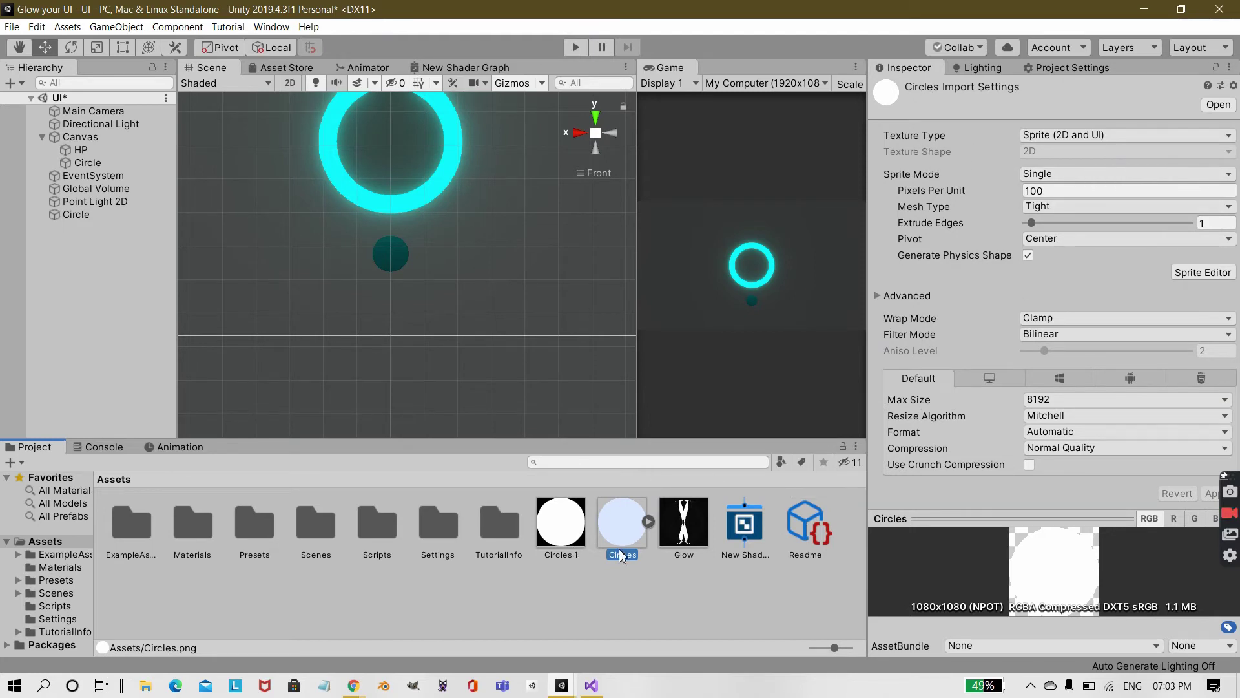
click(581, 536)
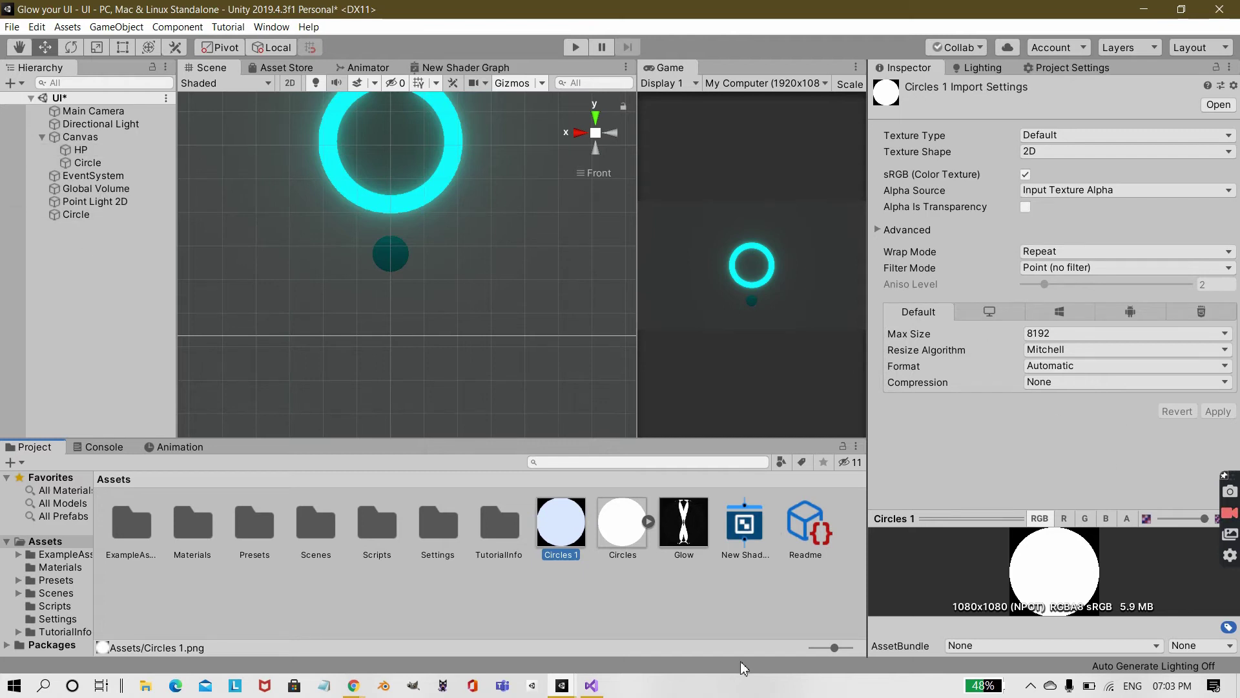
click(715, 602)
Step: Locate Sprite Unlit Graph under Create > Shader > 2D Renderer without creating it, then open New Shader Graph
click(723, 539)
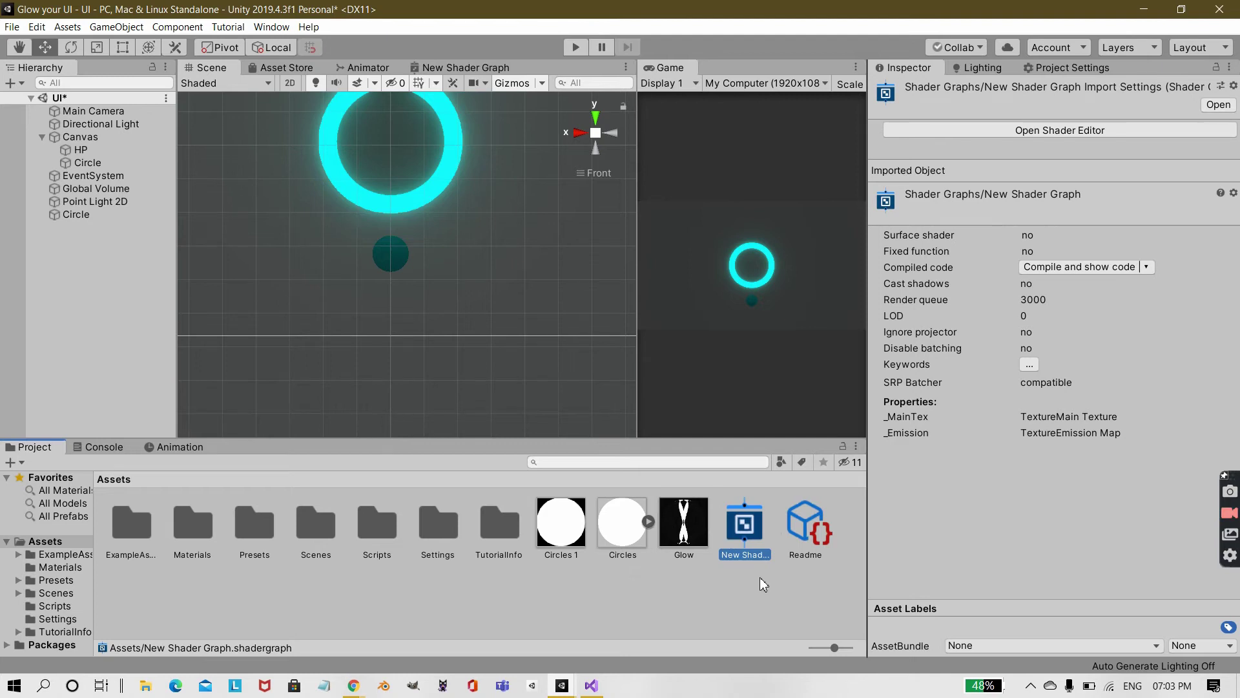
right_click(630, 599)
mouse_move(690, 254)
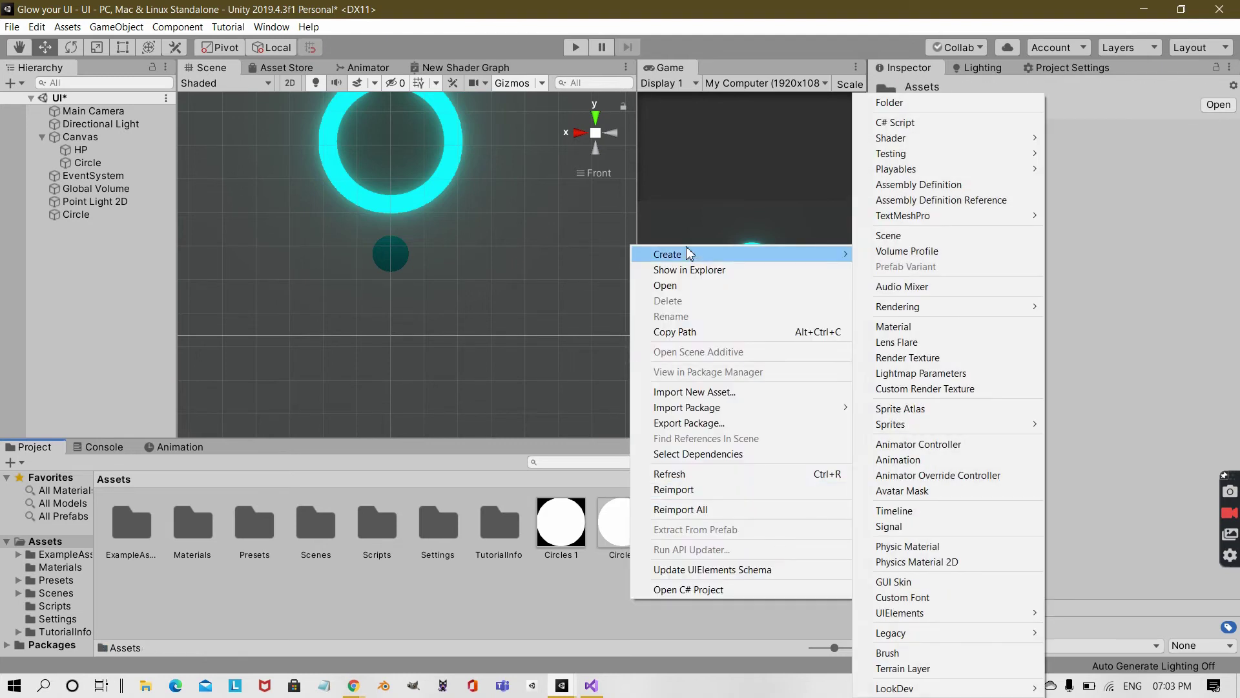
mouse_move(908, 139)
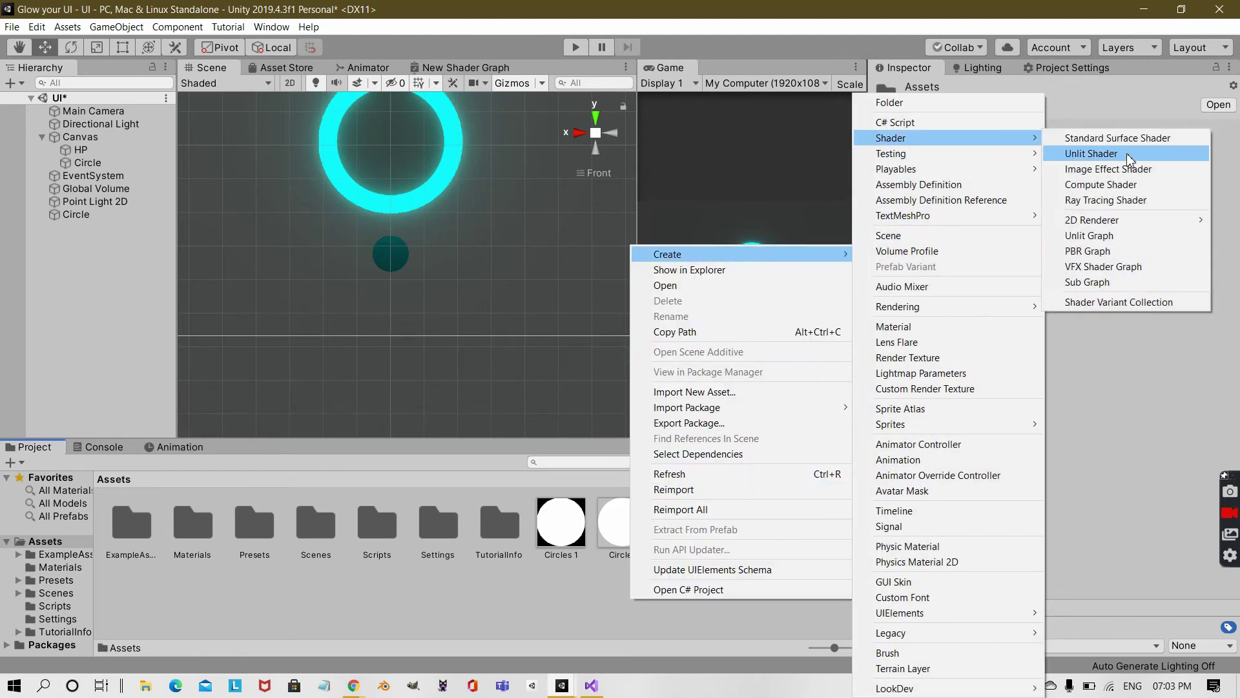
mouse_move(1119, 222)
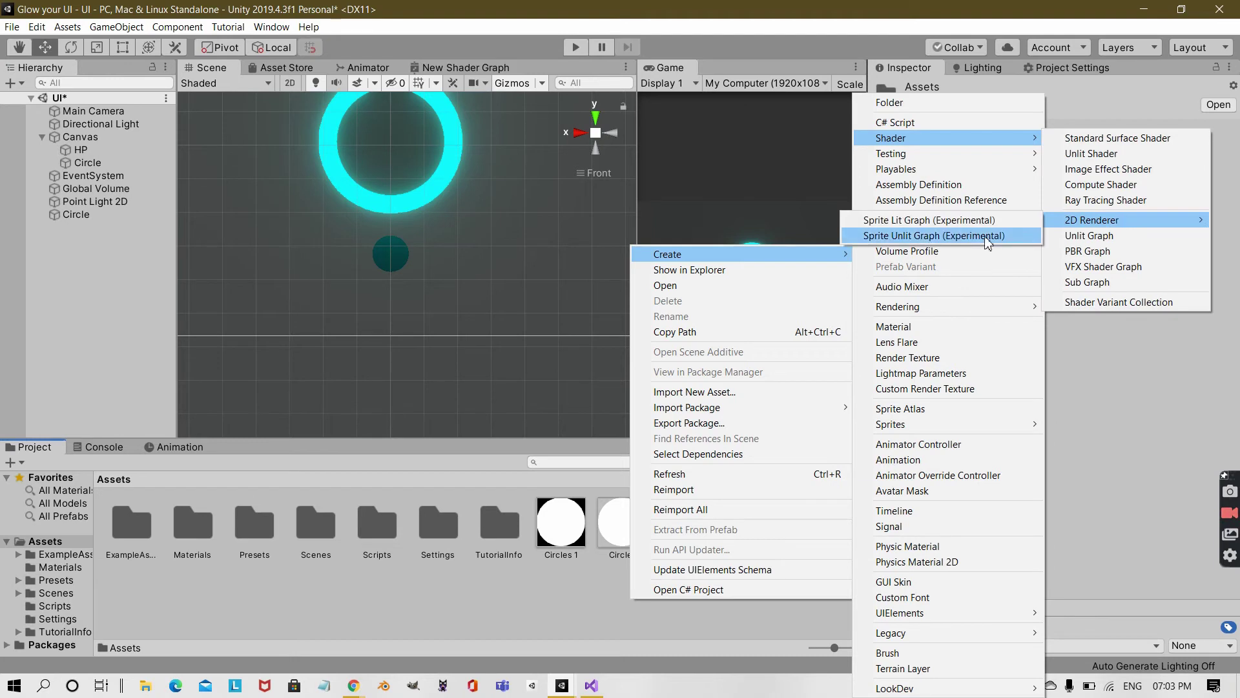
click(252, 255)
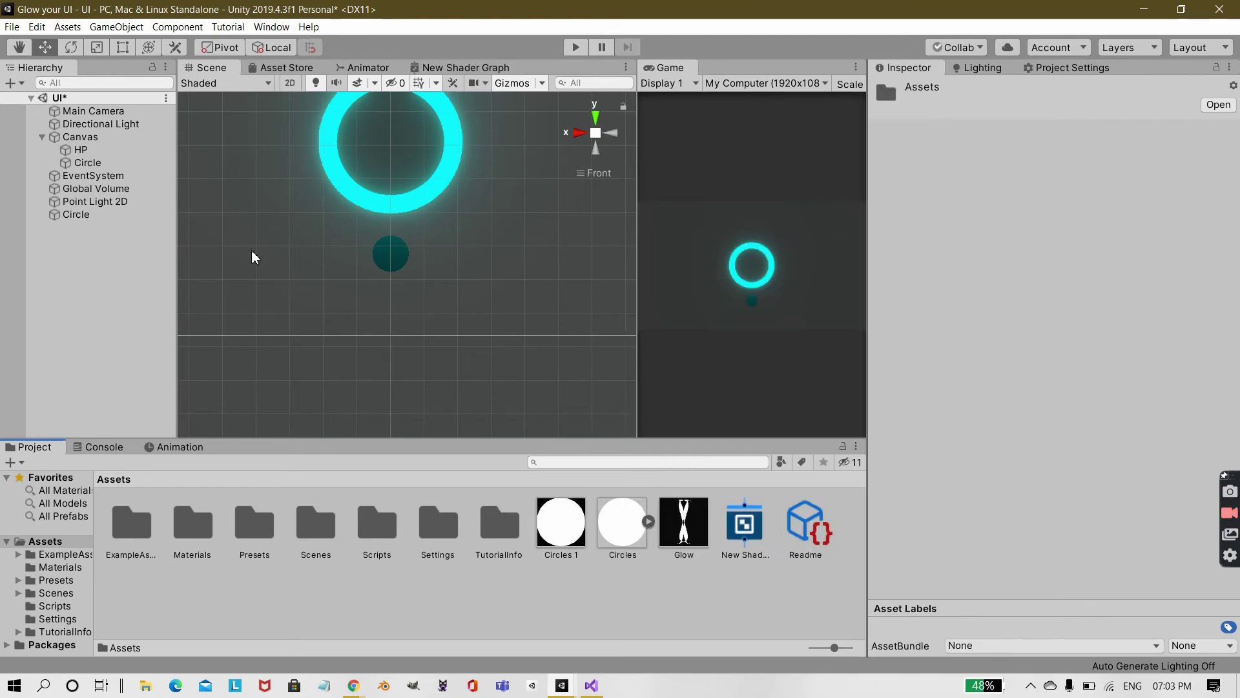
click(441, 71)
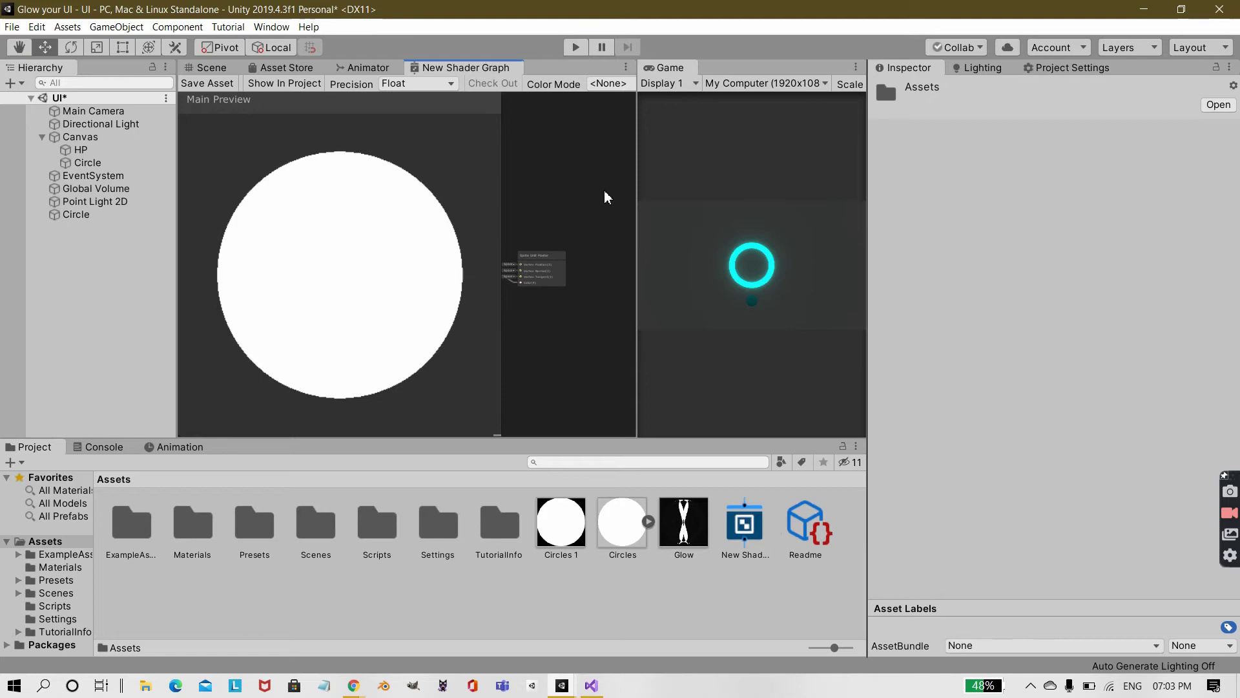
scroll(518, 230, down, 3)
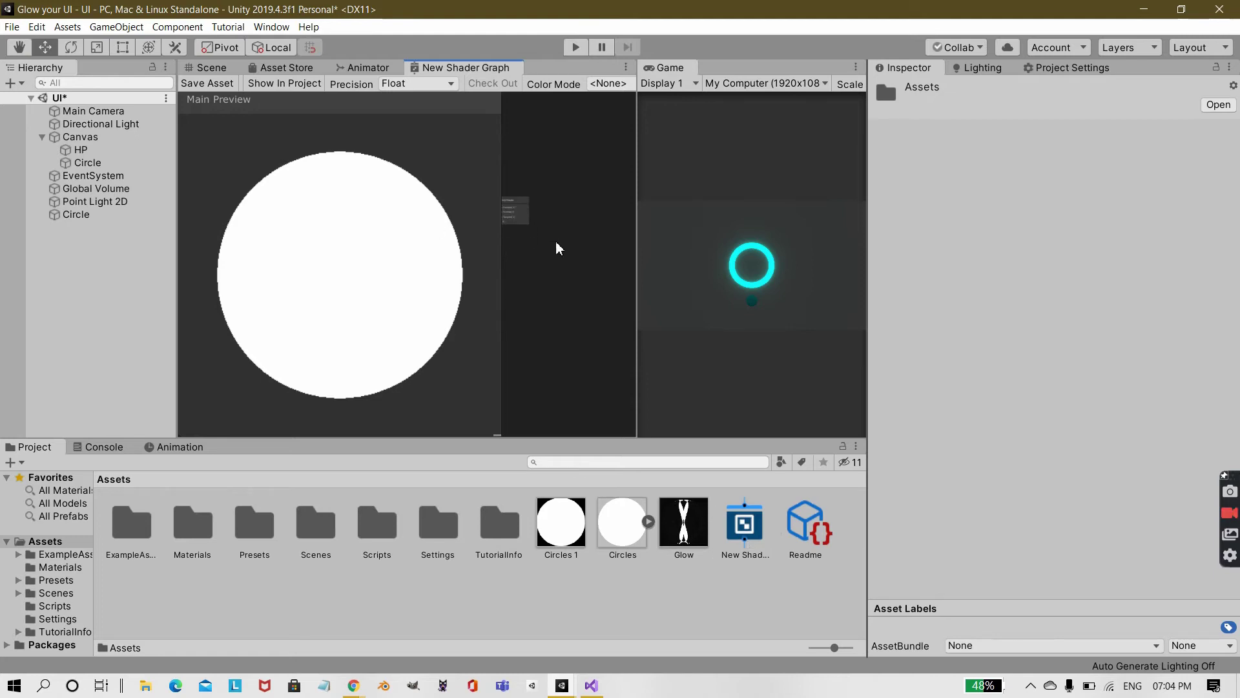
Step: Maximize the Shader Graph editor to full size
click(626, 68)
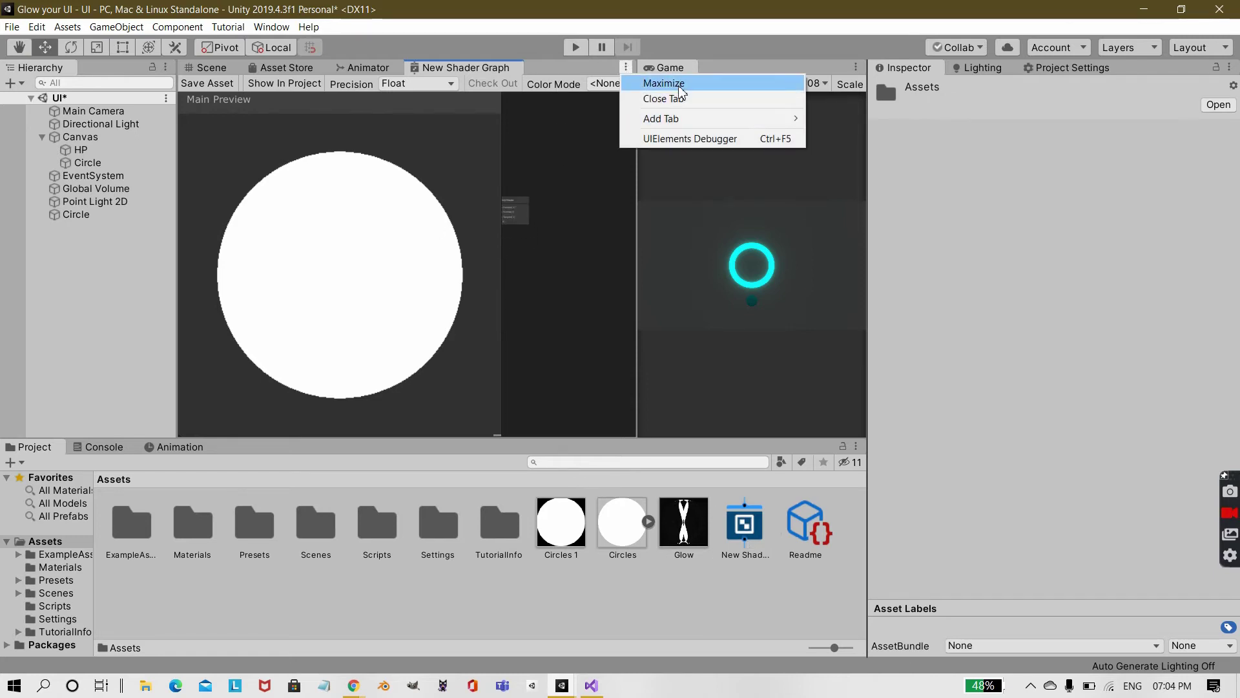
click(654, 86)
scroll(695, 290, up, 5)
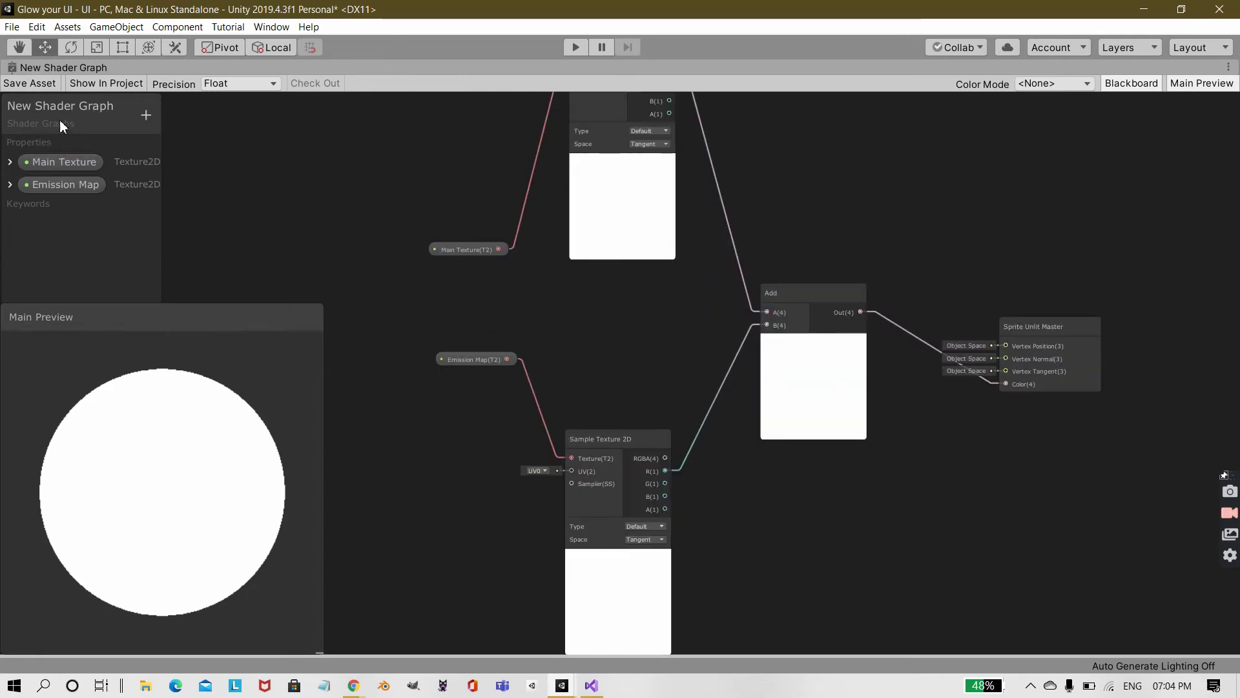
Step: Set the Blackboard references to _MainTex for Main Texture and _Emission for Emission Map
click(77, 187)
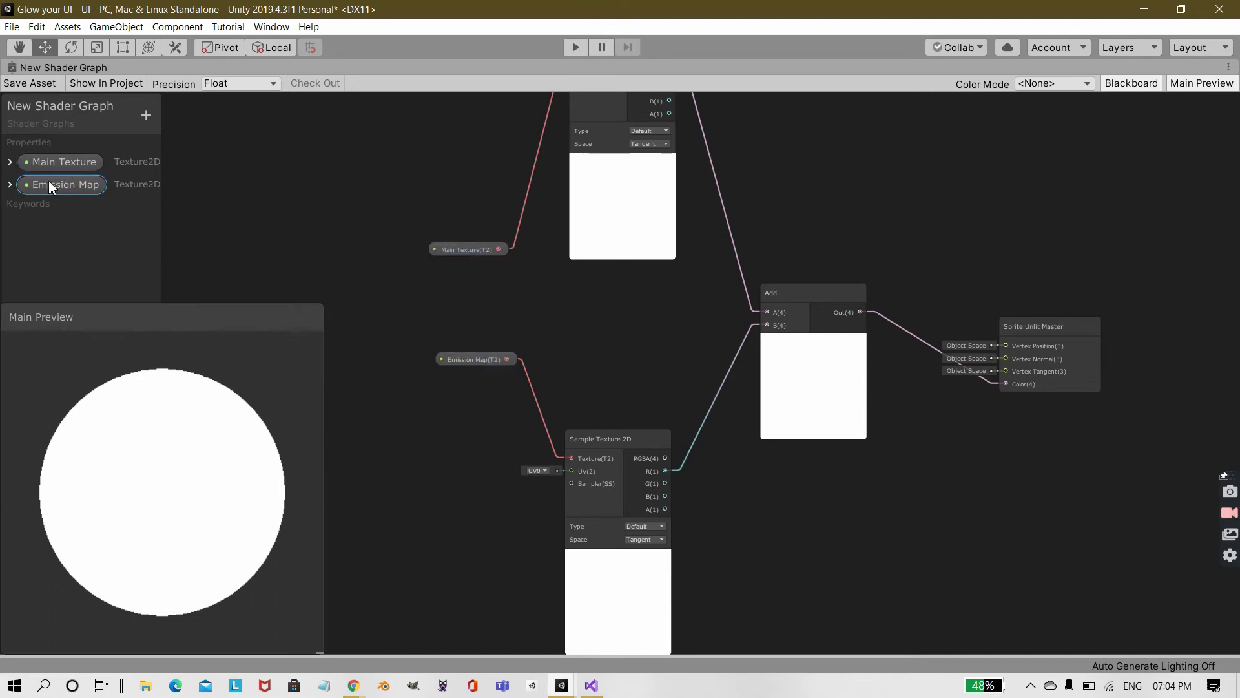
click(10, 162)
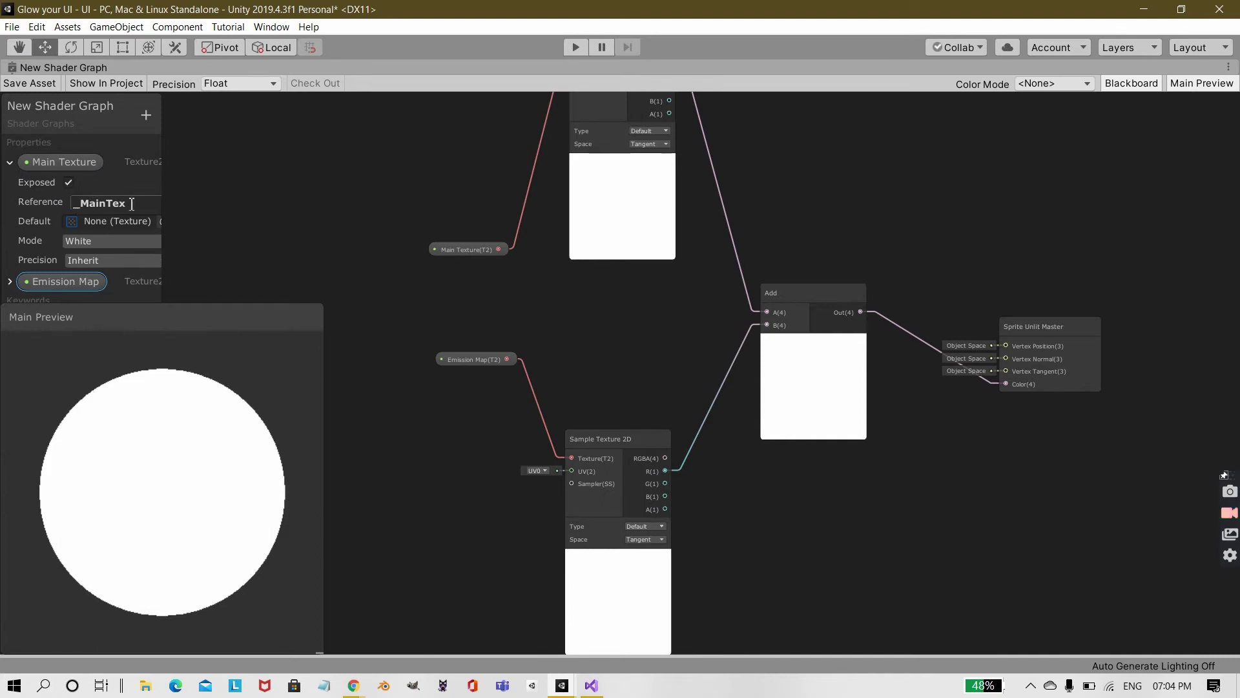
drag(132, 204, 73, 203)
click(12, 281)
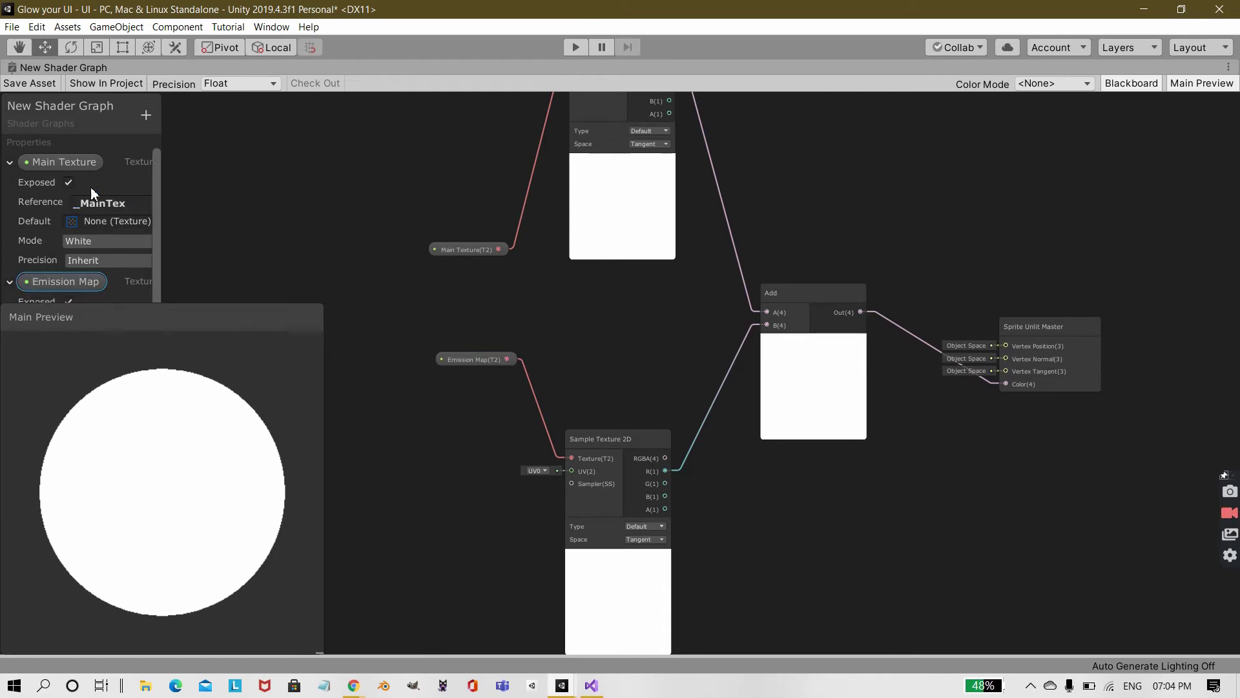
drag(156, 317, 1033, 320)
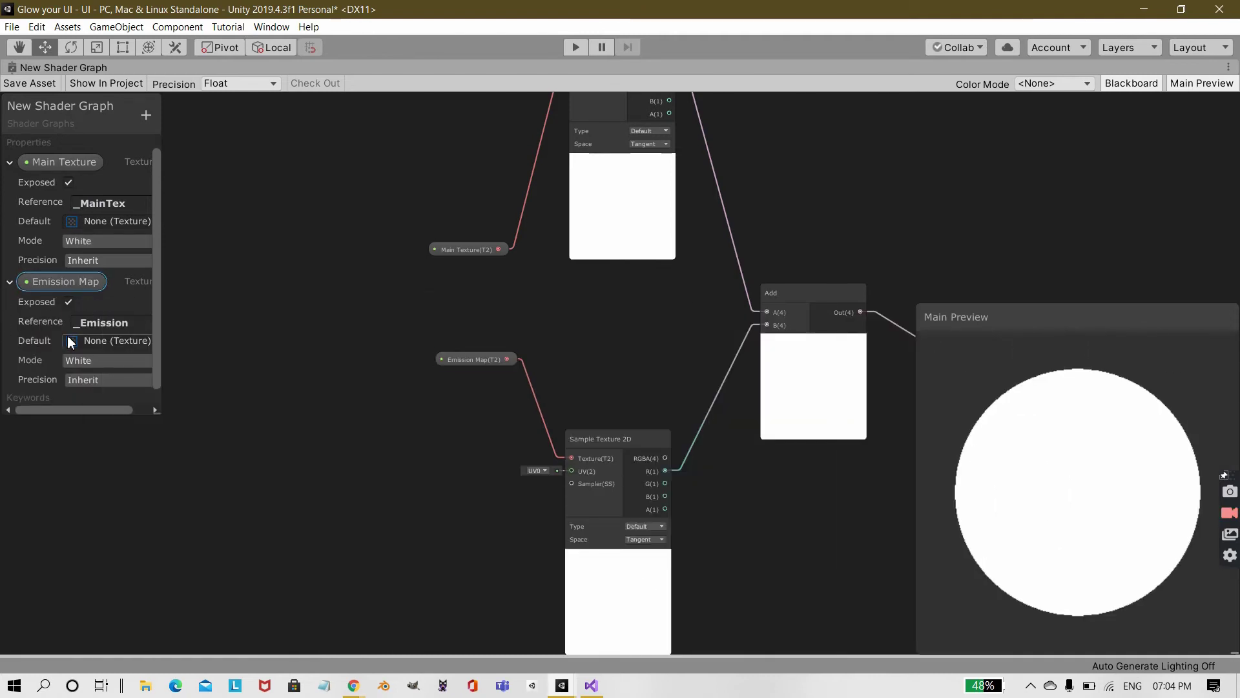
double_click(117, 323)
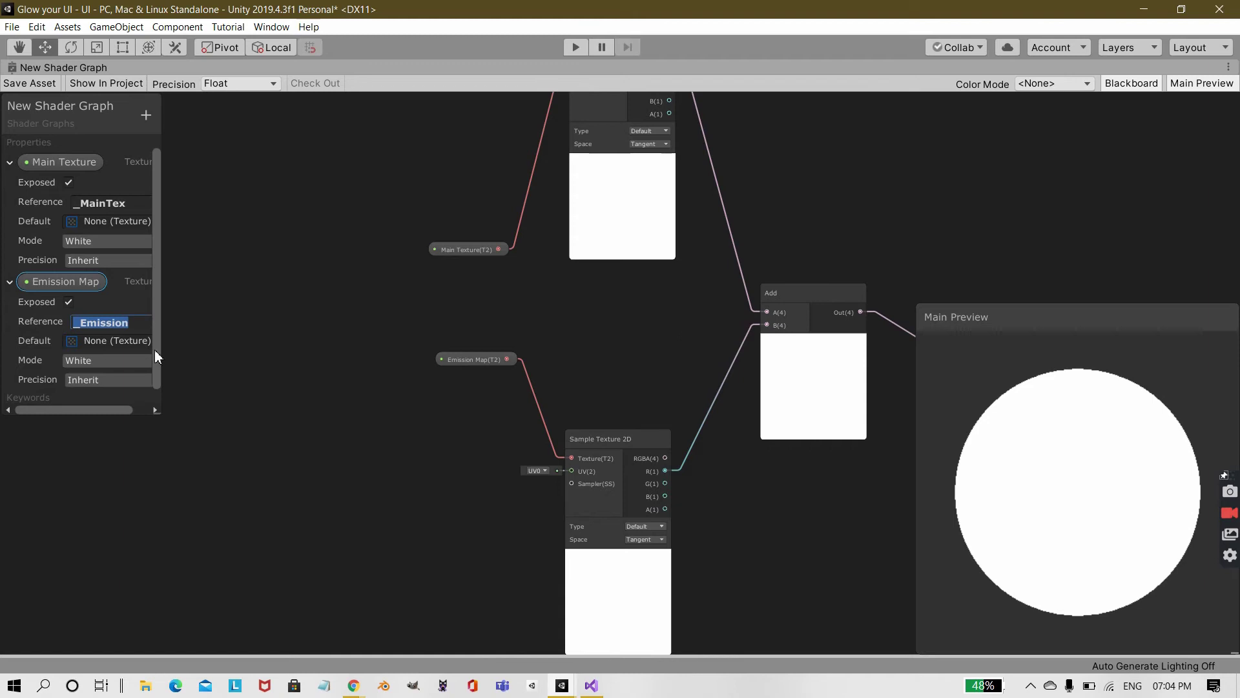
scroll(333, 421, down, 2)
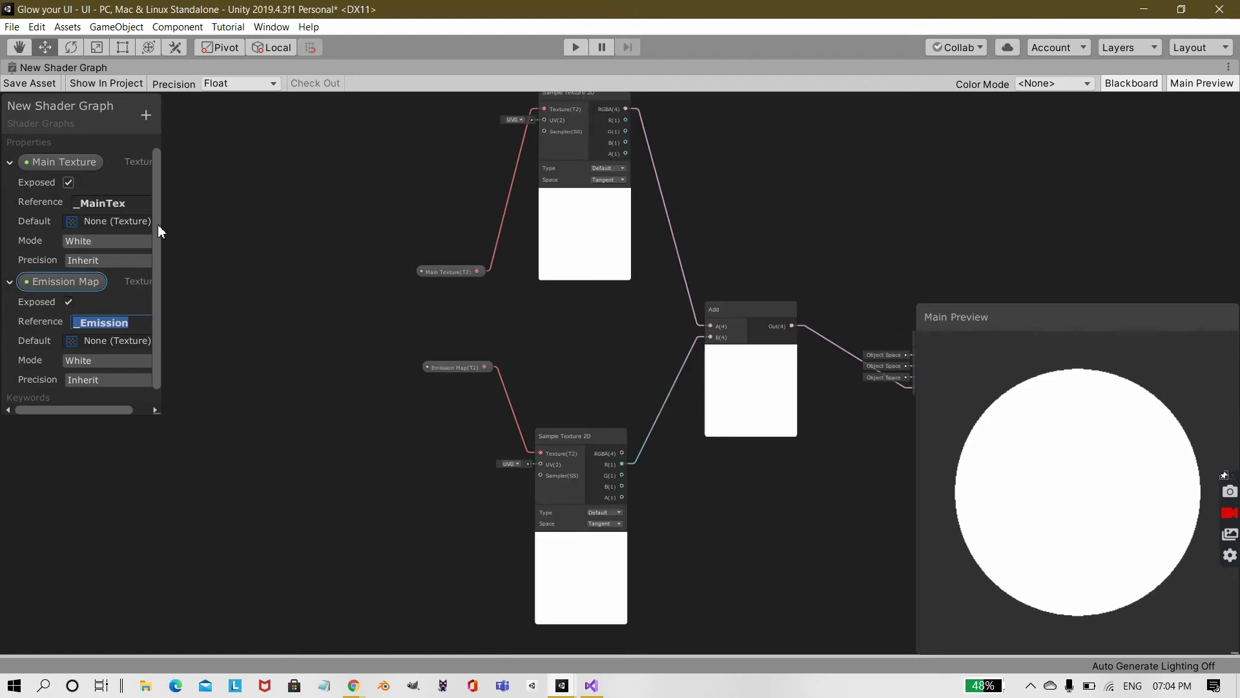
Step: Confirm the _Emission reference and review the Main Texture and Emission Map property nodes
click(344, 364)
scroll(410, 409, up, 1)
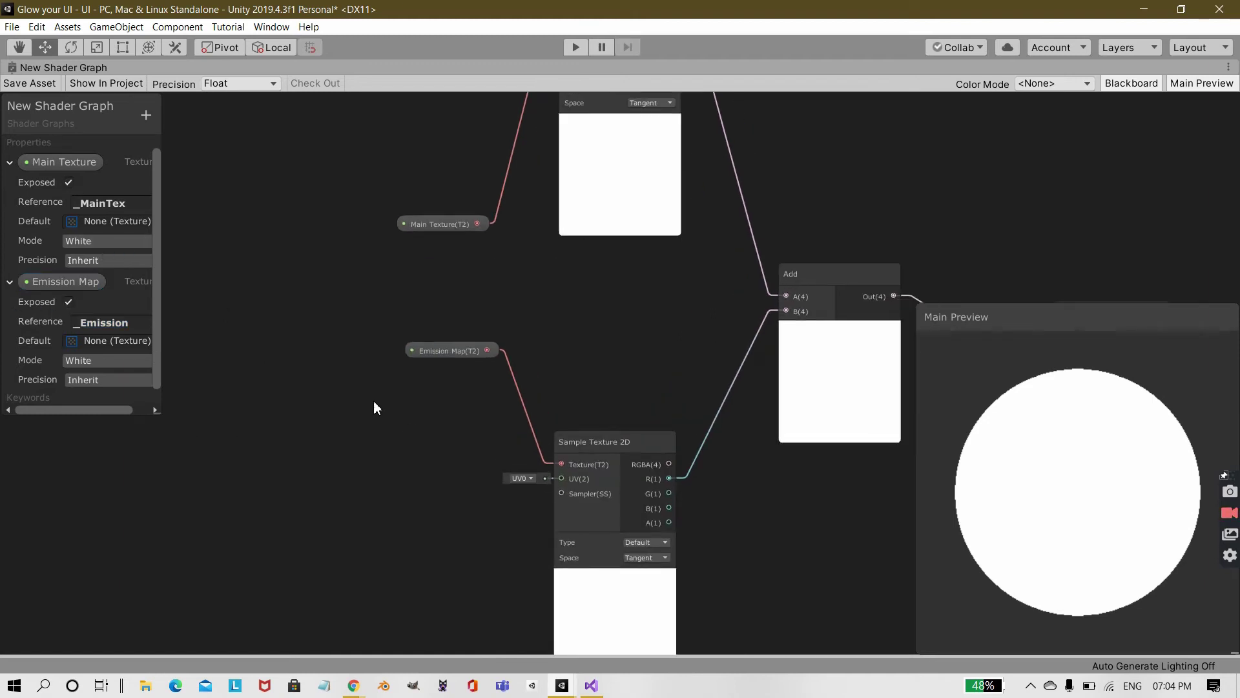
scroll(374, 401, down, 2)
middle_drag(373, 401, 287, 349)
scroll(292, 345, up, 2)
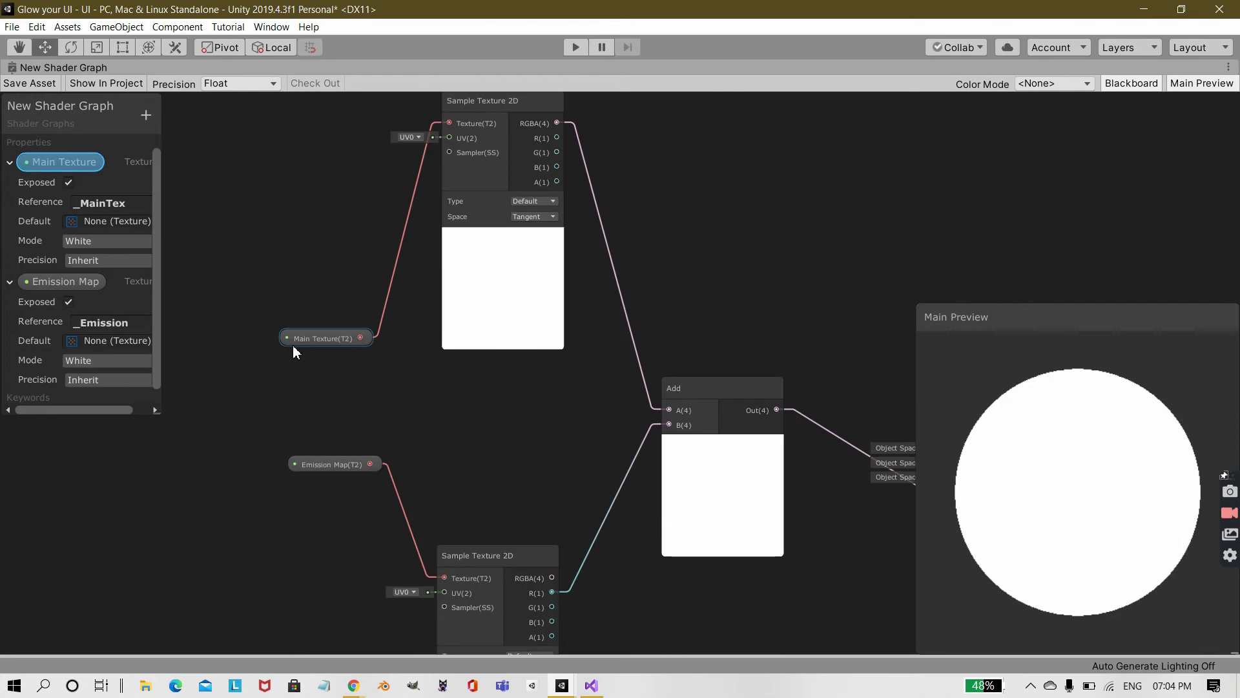
click(327, 338)
middle_drag(436, 396, 407, 434)
scroll(321, 288, up, 1)
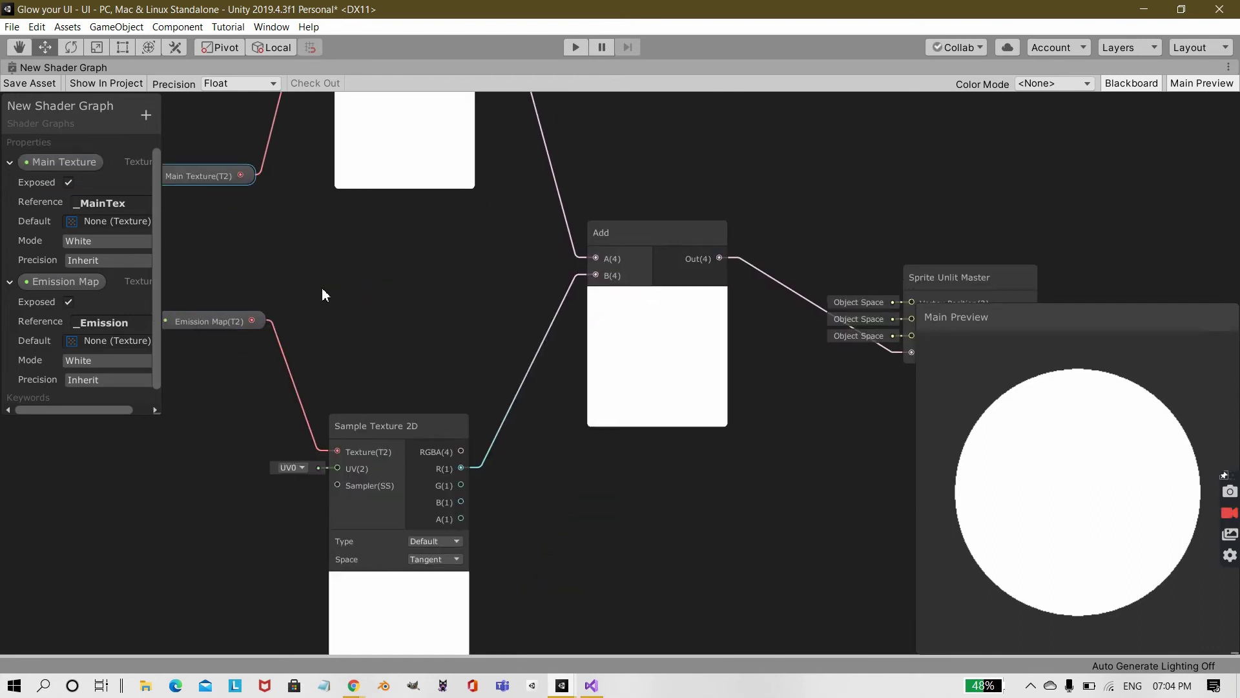
middle_drag(322, 289, 264, 182)
click(285, 272)
middle_drag(440, 328, 410, 458)
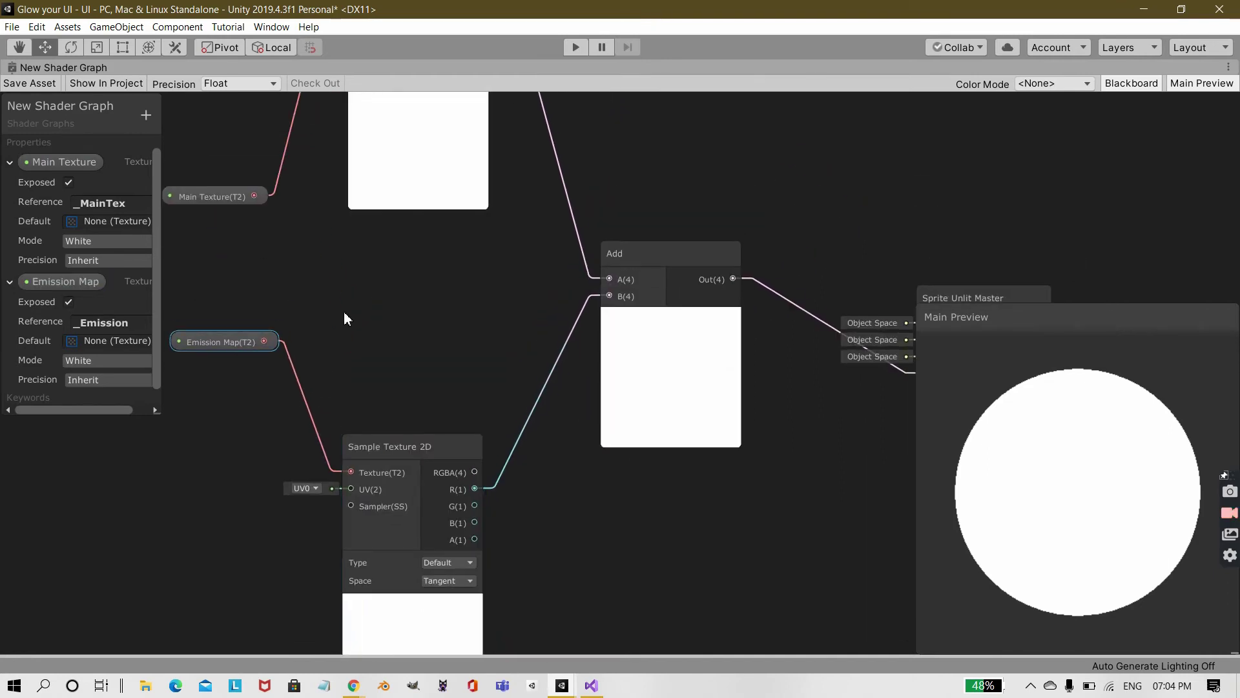
Step: Trace both samplers through the Add node into the Sprite Unlit Master, then un-maximize the graph
click(204, 195)
middle_drag(333, 386, 316, 484)
middle_drag(413, 289, 338, 380)
scroll(338, 380, down, 1)
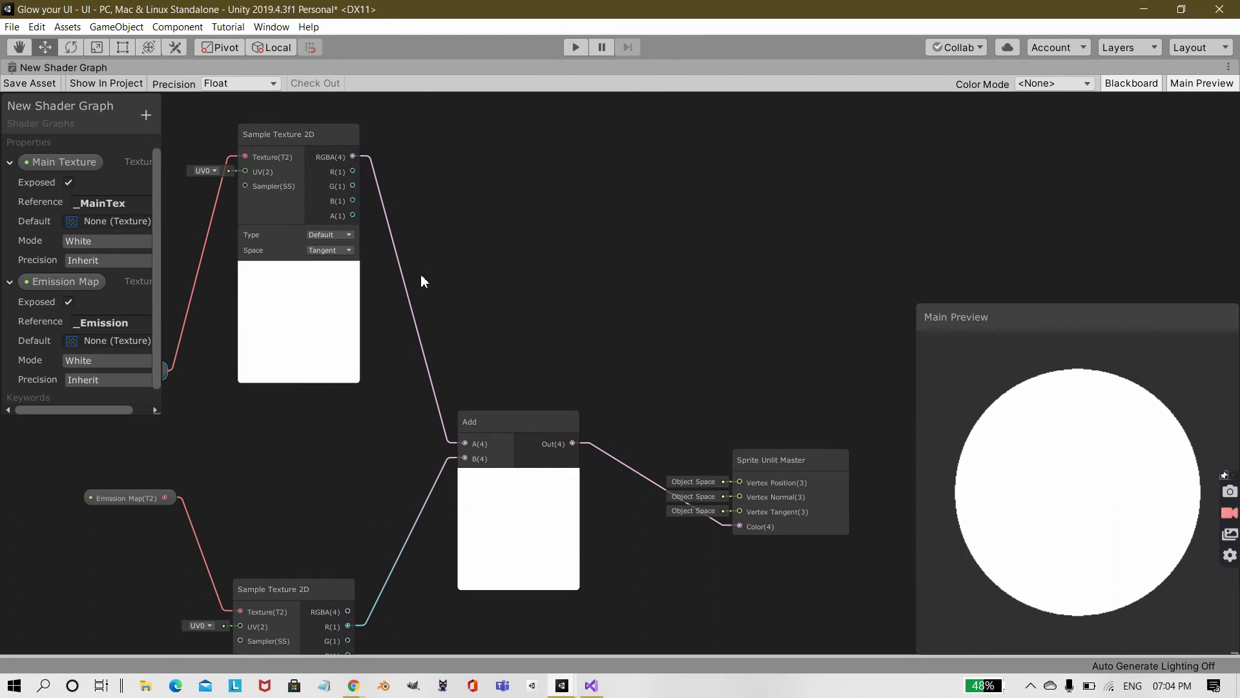
middle_drag(451, 334, 544, 301)
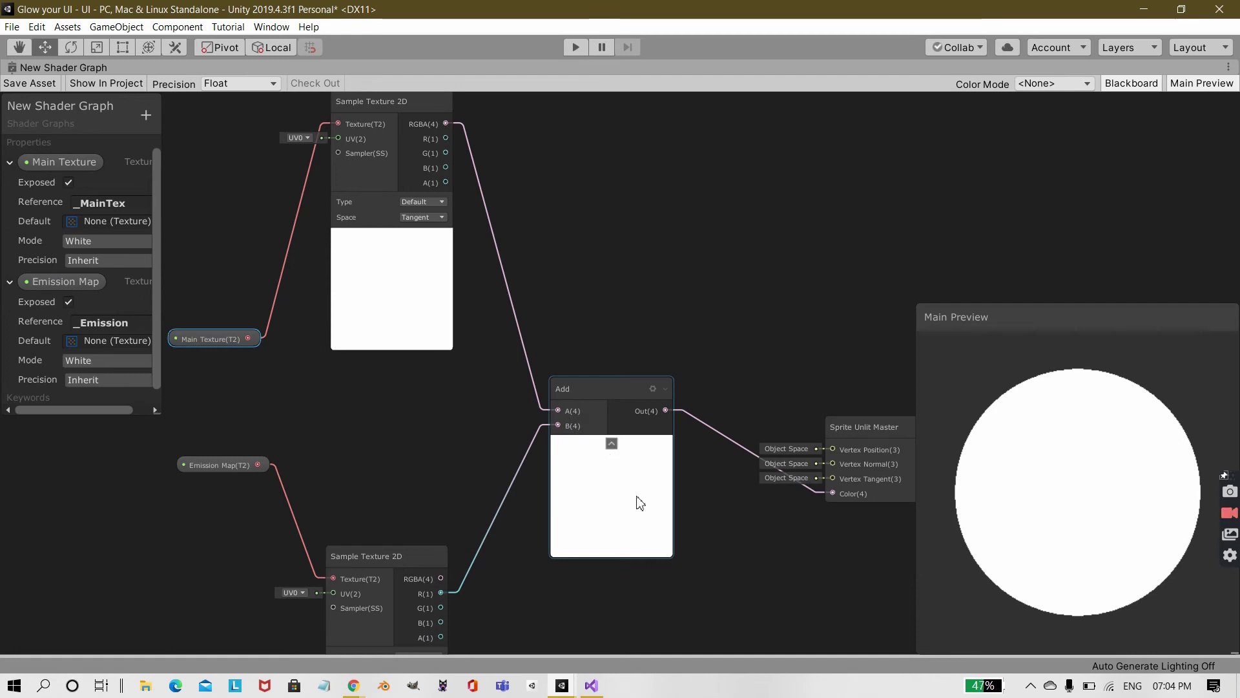
middle_drag(593, 530, 617, 434)
middle_drag(515, 441, 512, 381)
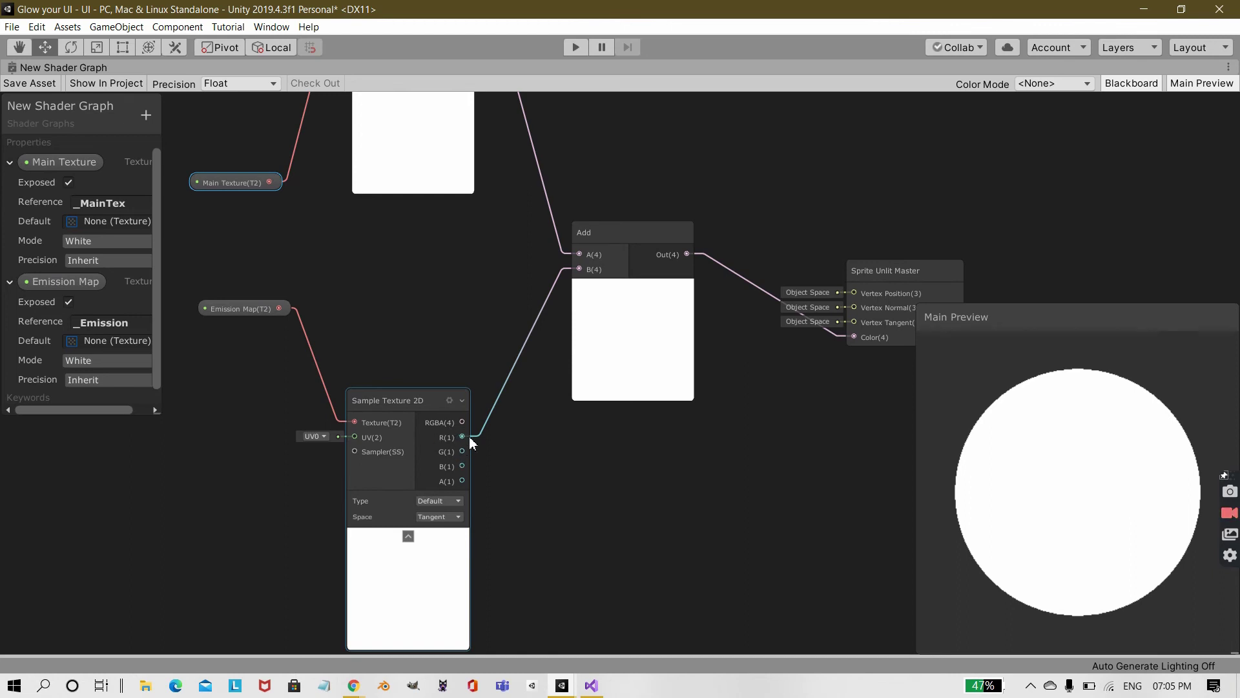
middle_drag(630, 306, 534, 330)
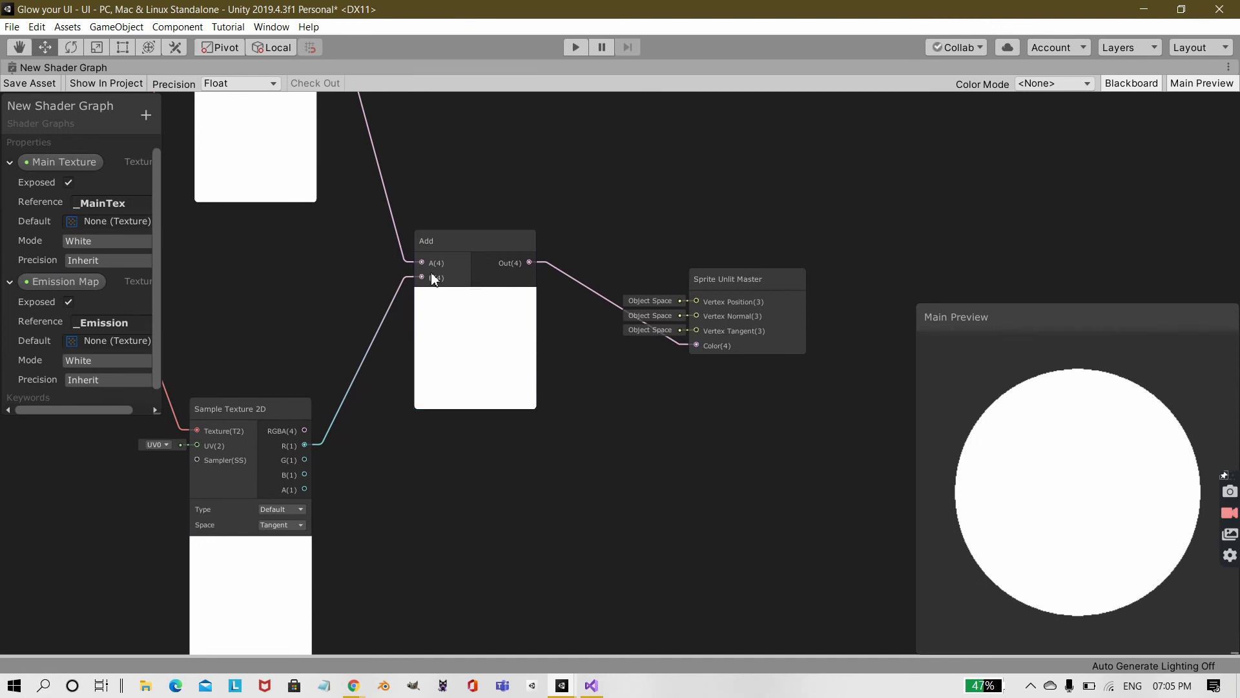
middle_drag(533, 261, 472, 263)
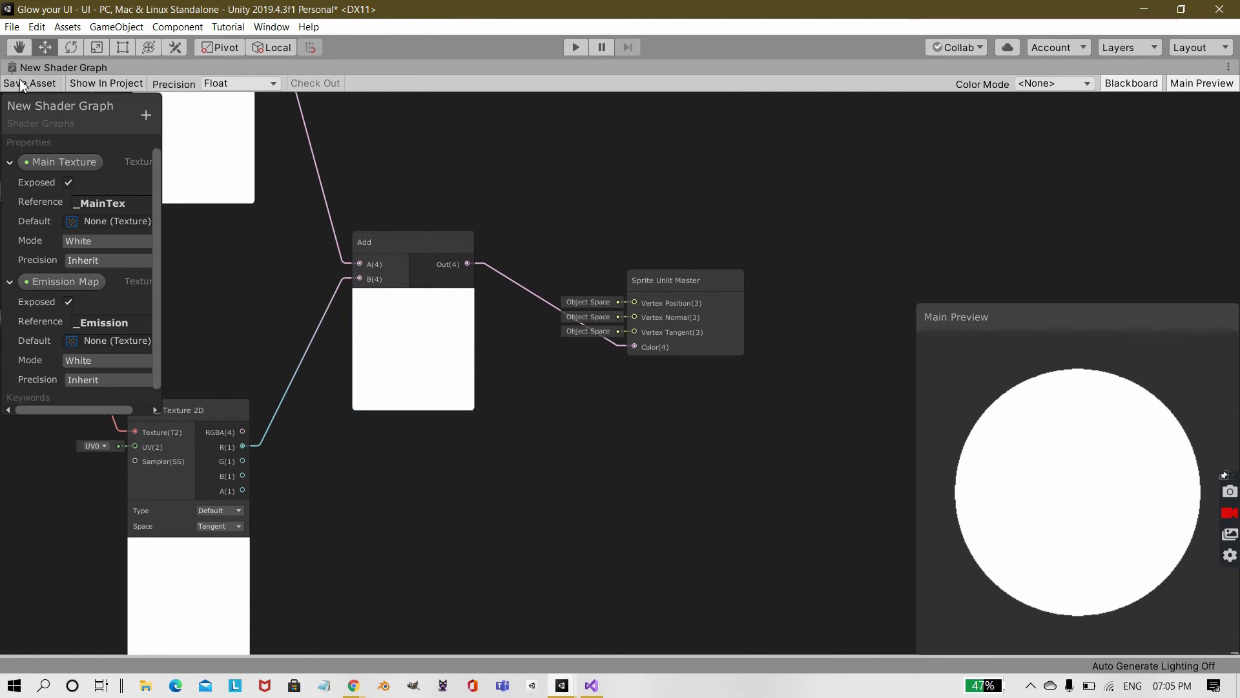
click(1228, 67)
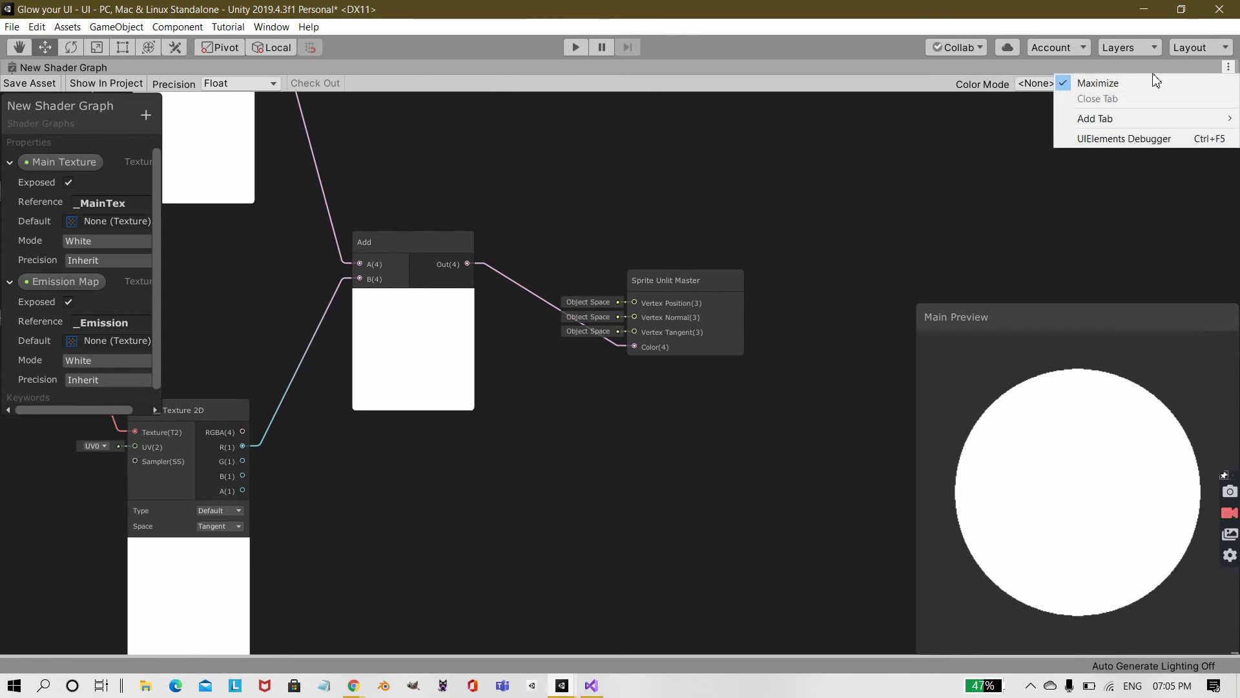
click(1150, 82)
Step: Return to the Scene view, reposition the rings, and select the HP ring
click(211, 68)
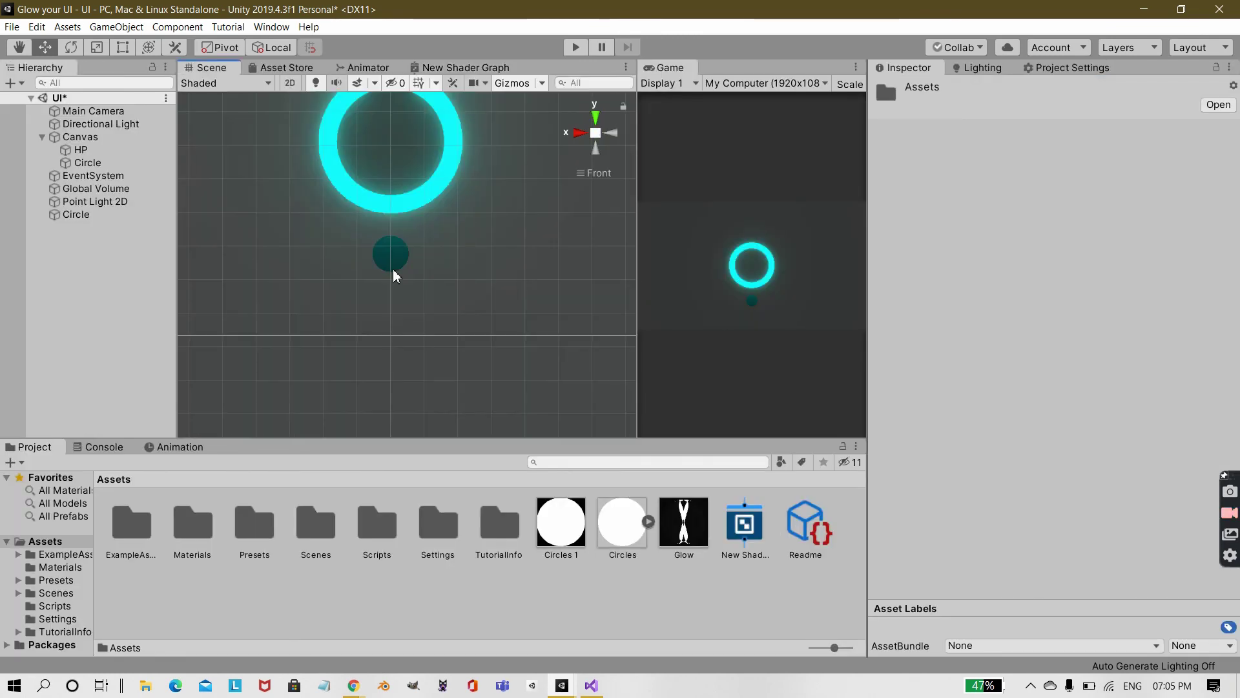
middle_drag(394, 255, 398, 297)
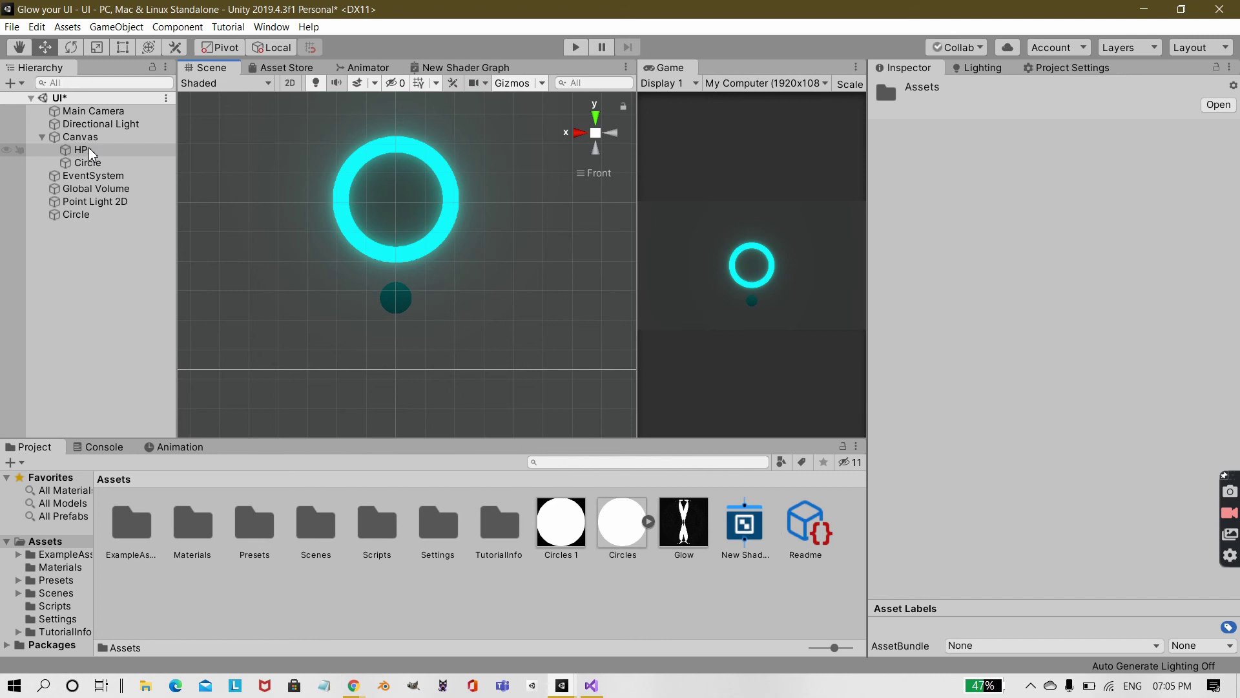
click(89, 151)
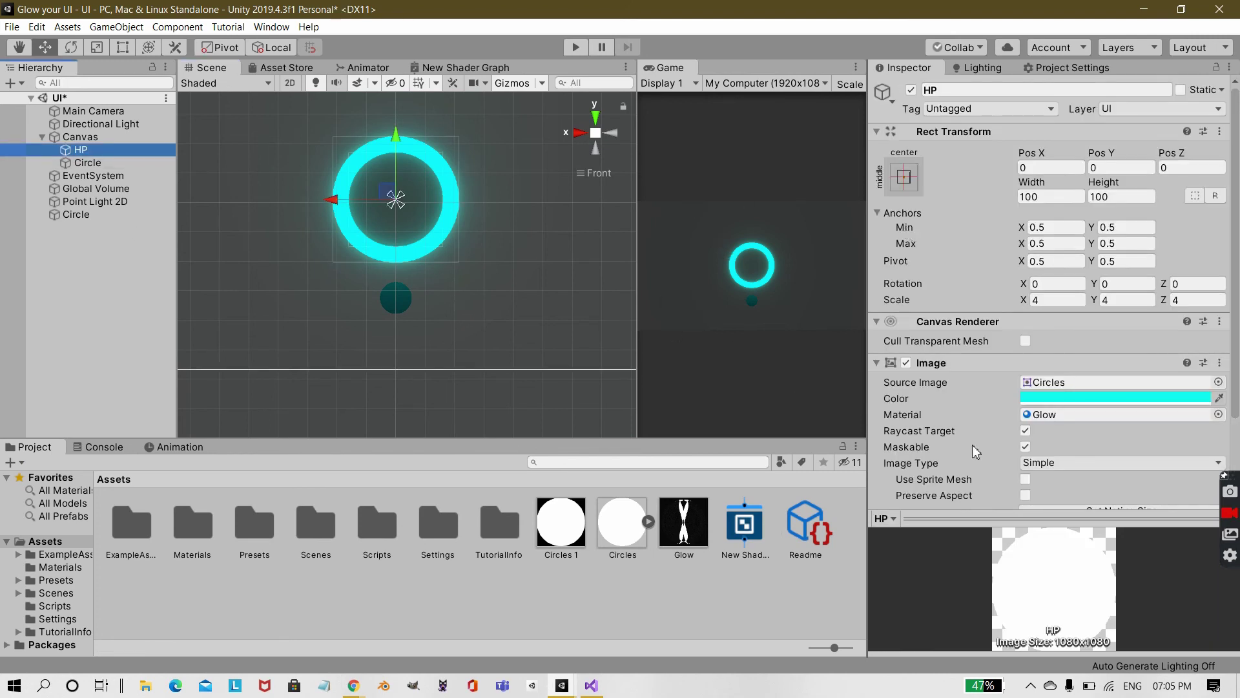
Step: Inspect the New Shader Graph, Glow material, and Circles and Circles 1 texture assets
click(746, 534)
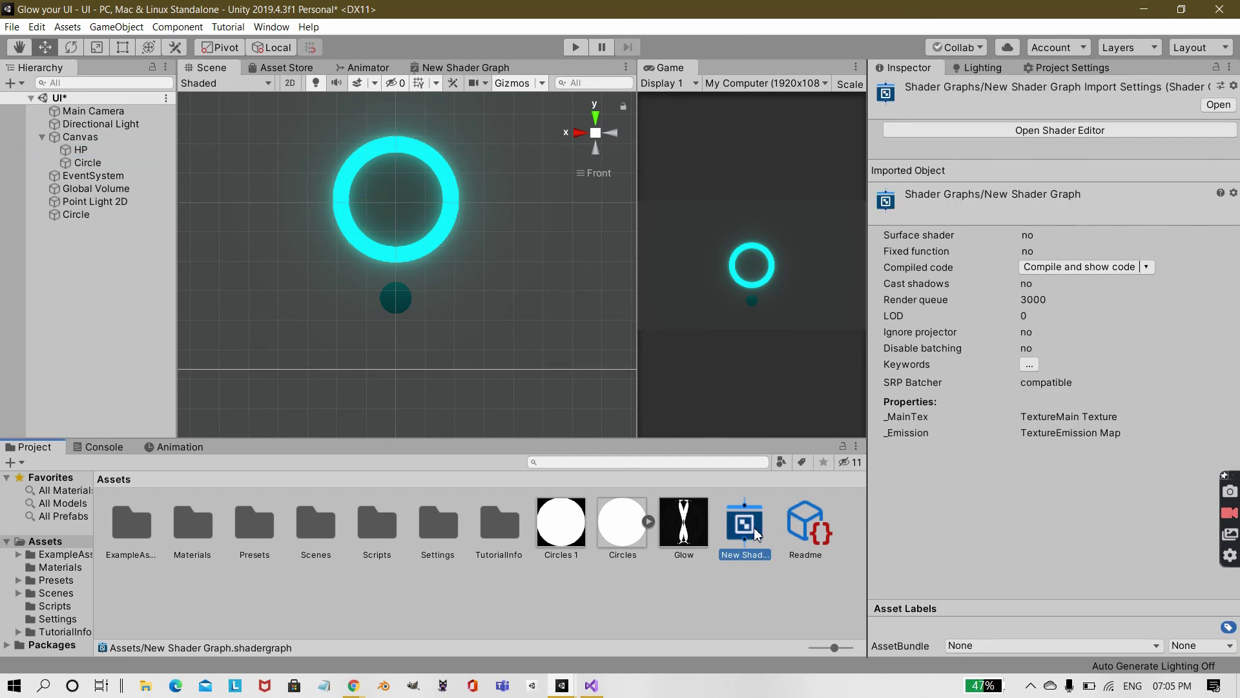
click(690, 530)
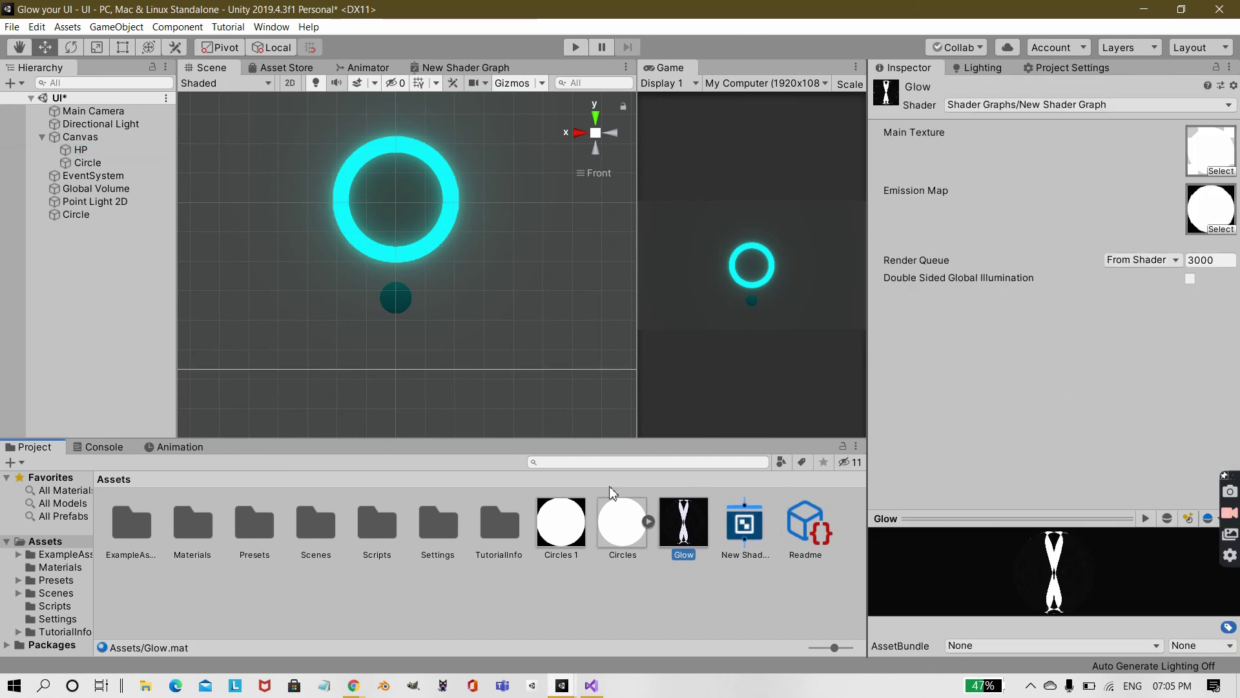
click(619, 517)
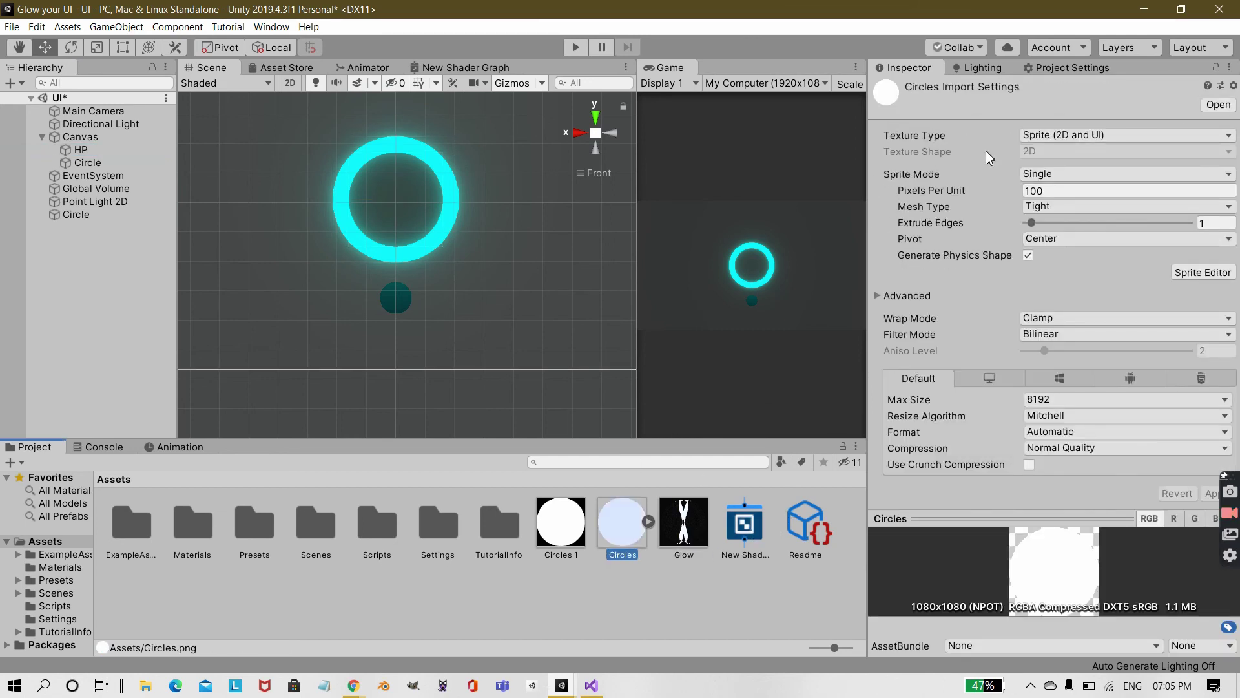
click(673, 537)
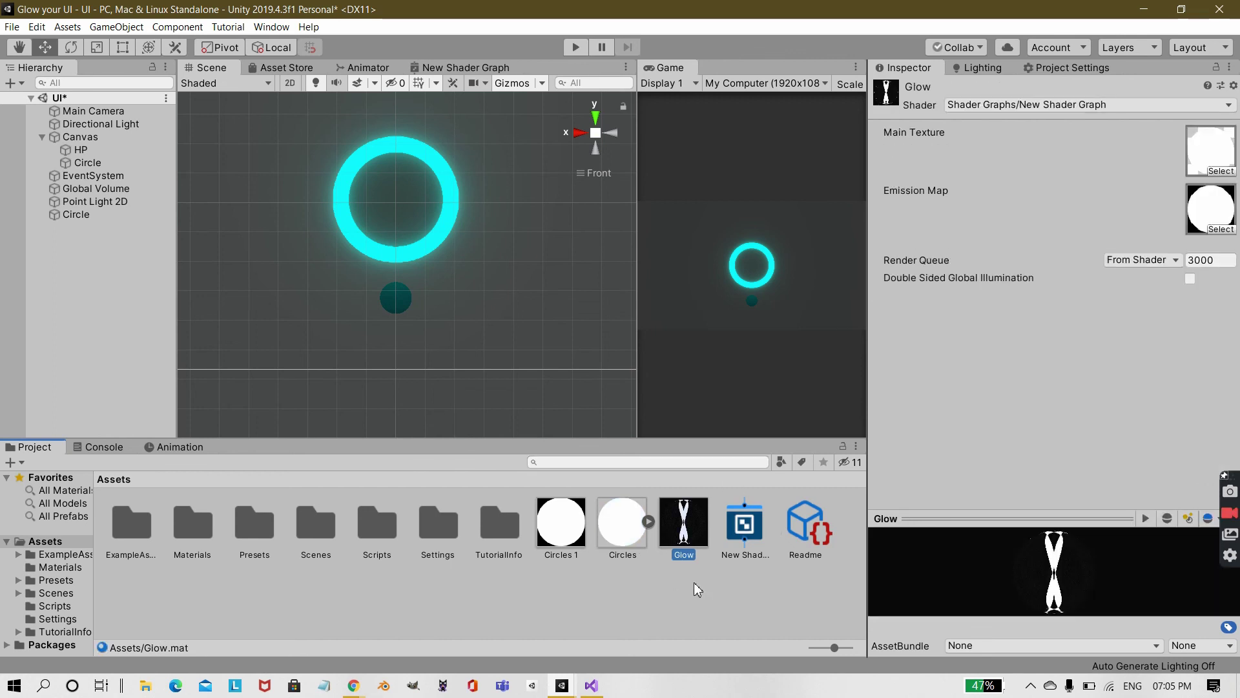
click(567, 535)
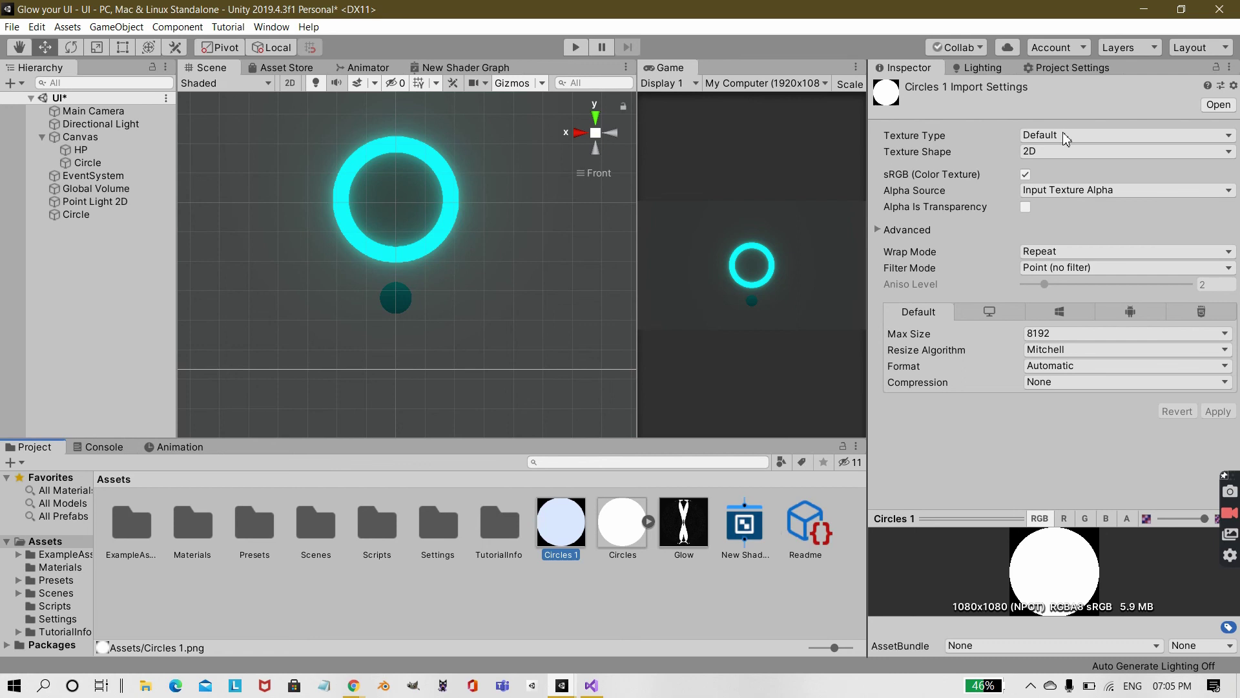
click(697, 526)
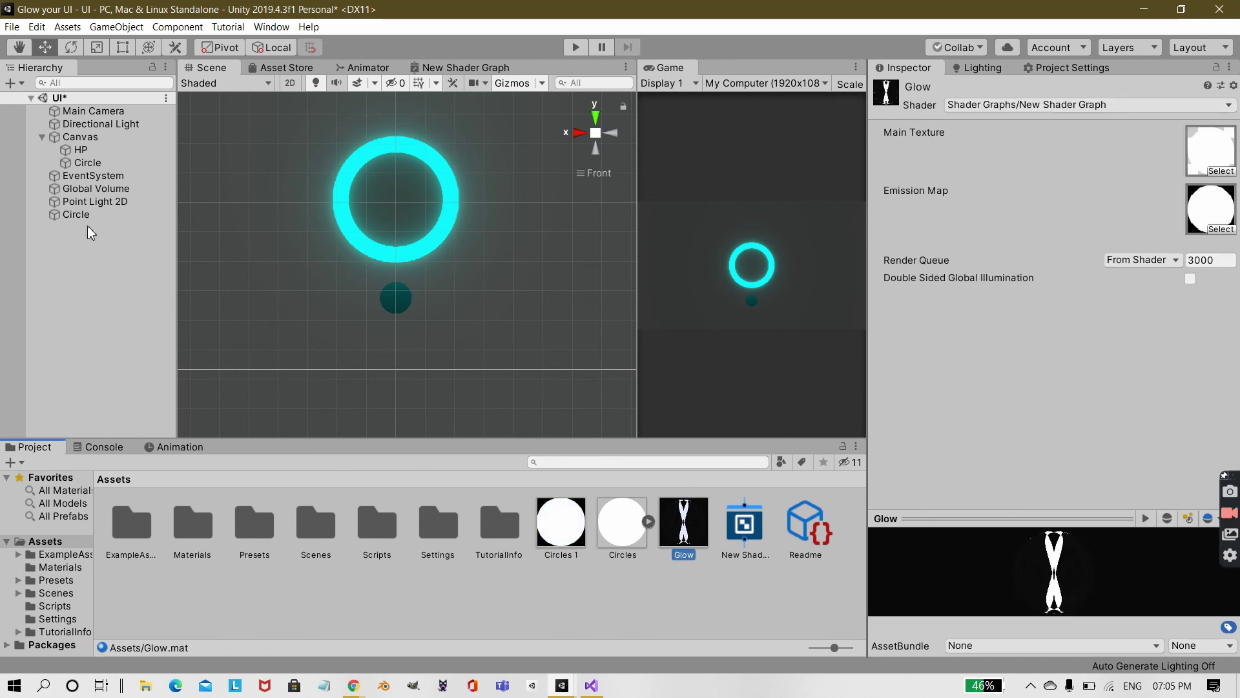
Step: Reselect HP and drag the Scene/Game divider left so the glowing ring shows larger
click(91, 151)
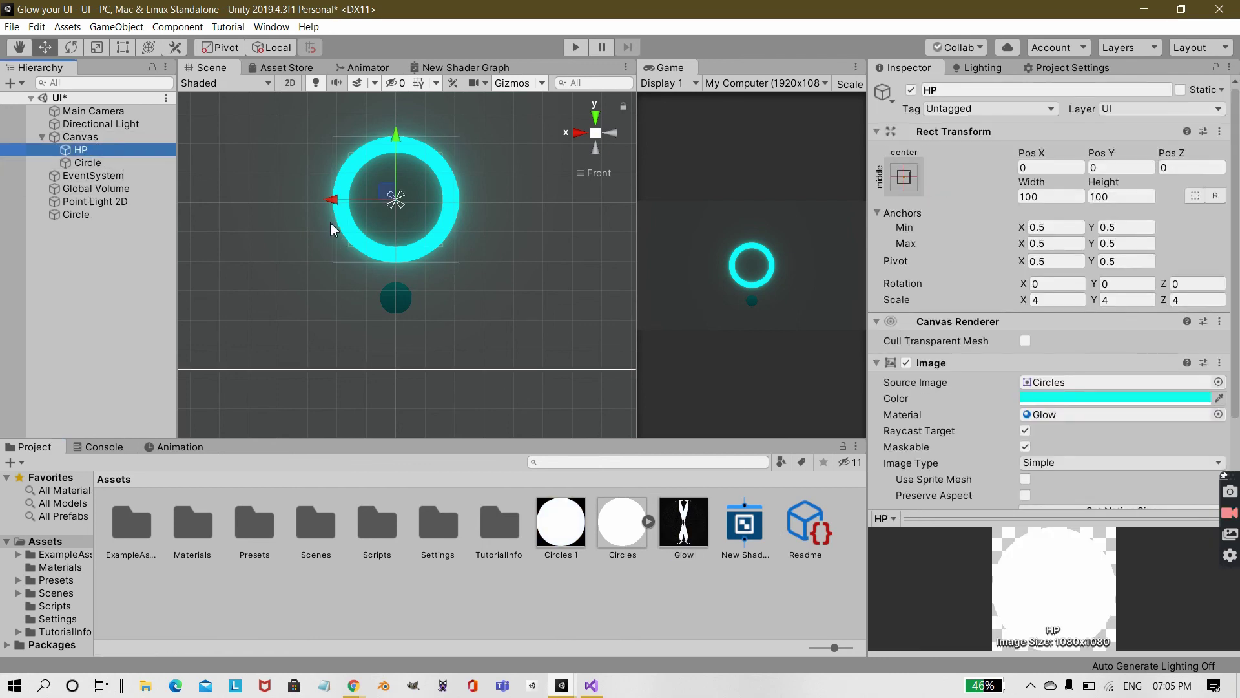
drag(686, 539, 1041, 372)
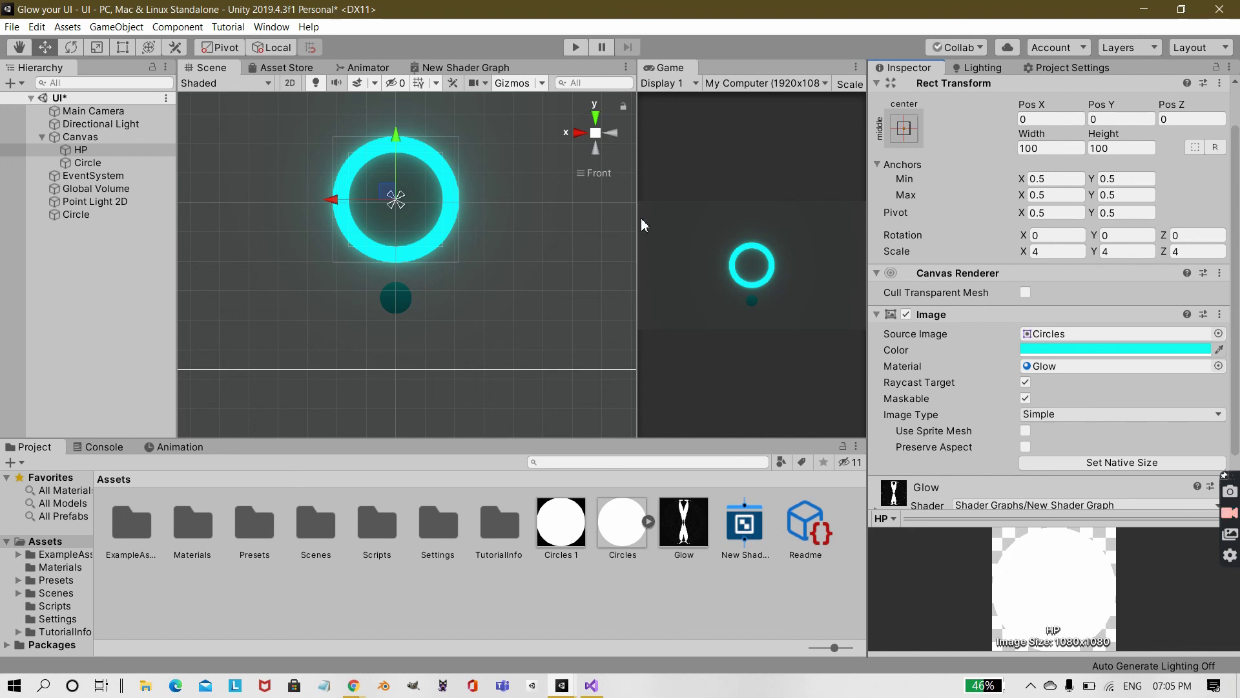
drag(641, 218, 448, 261)
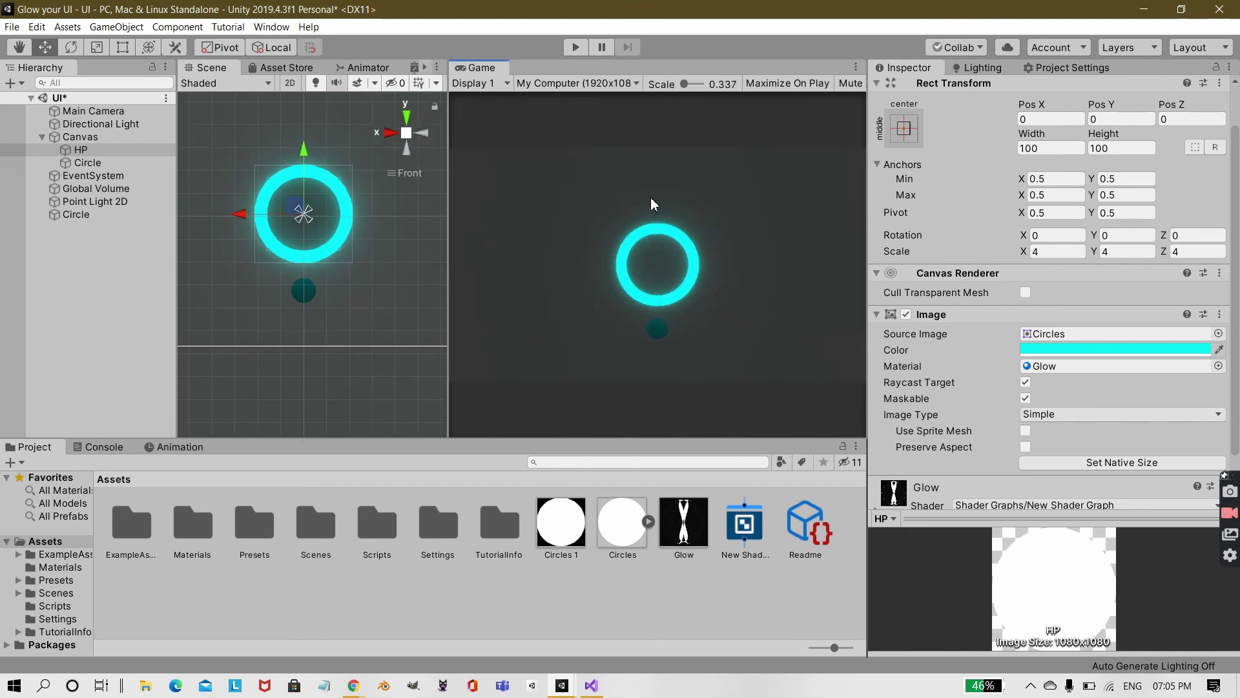